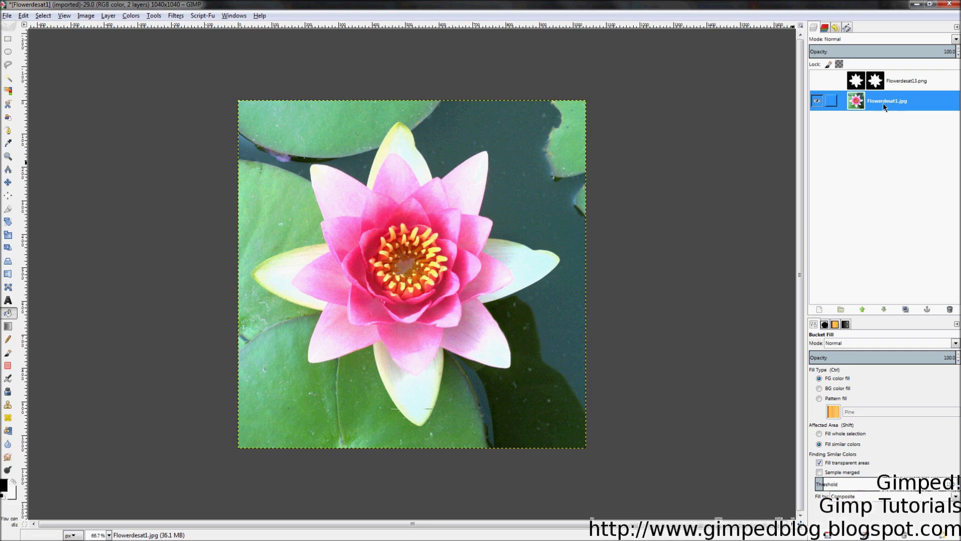
# - Open the context menu for the Flowerdesat1.jpg photo layer
pyautogui.rightClick(835, 102)
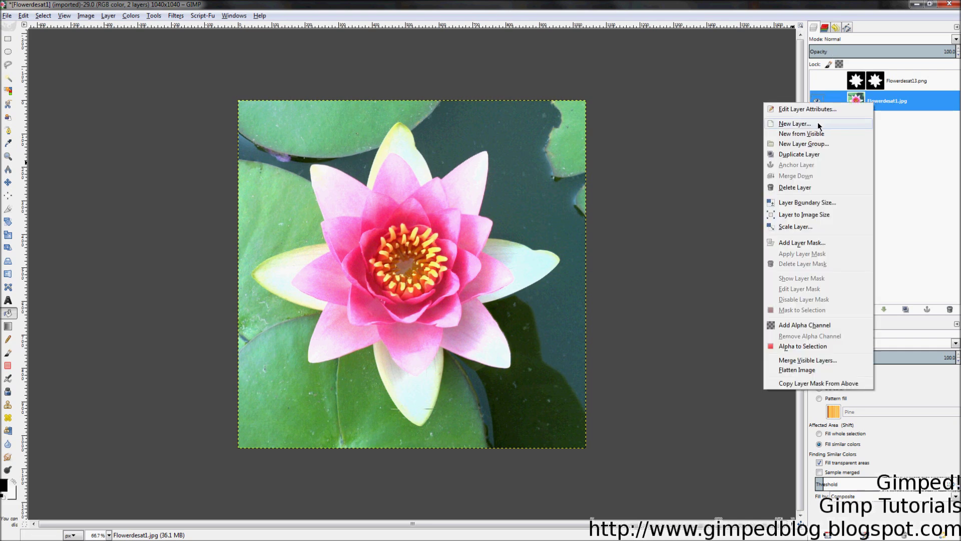
# - Add a new transparent layer above the photo and set its mode to Color
pyautogui.click(818, 122)
pyautogui.click(152, 242)
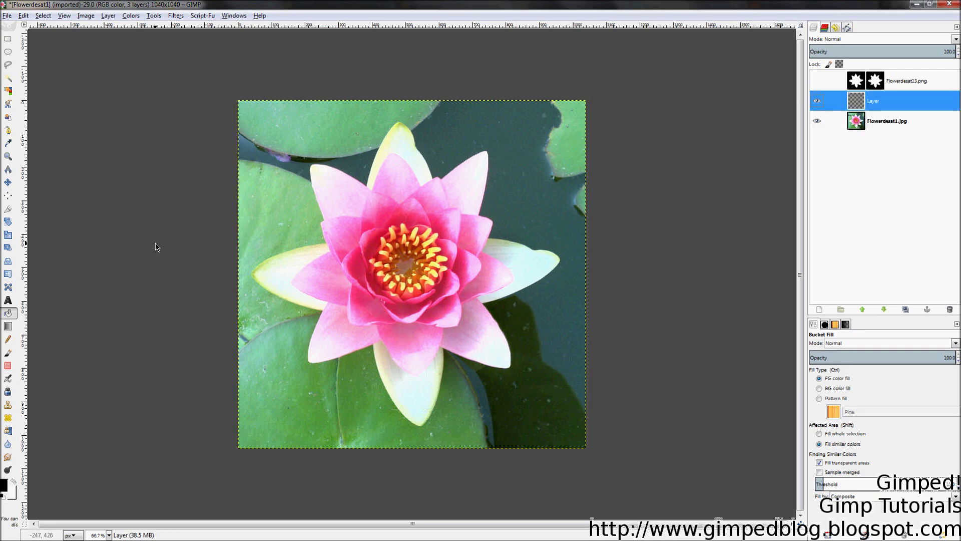
pyautogui.click(833, 39)
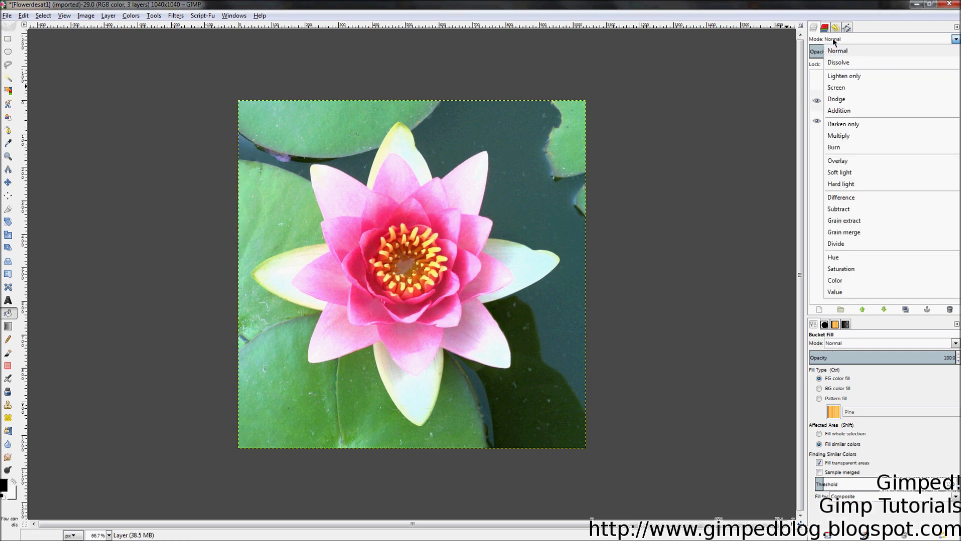
pyautogui.click(841, 281)
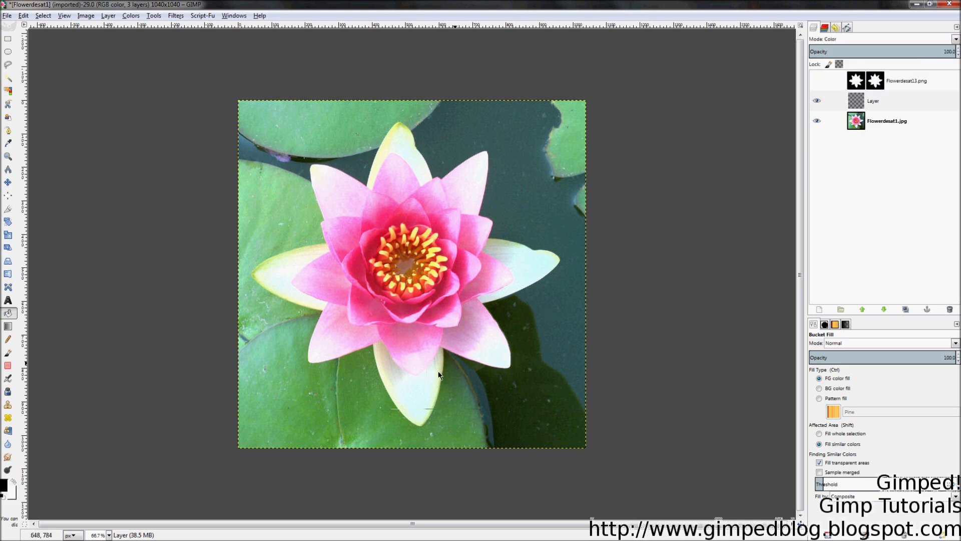
# - Set the foreground colour to green and fill the new layer with it
pyautogui.click(6, 484)
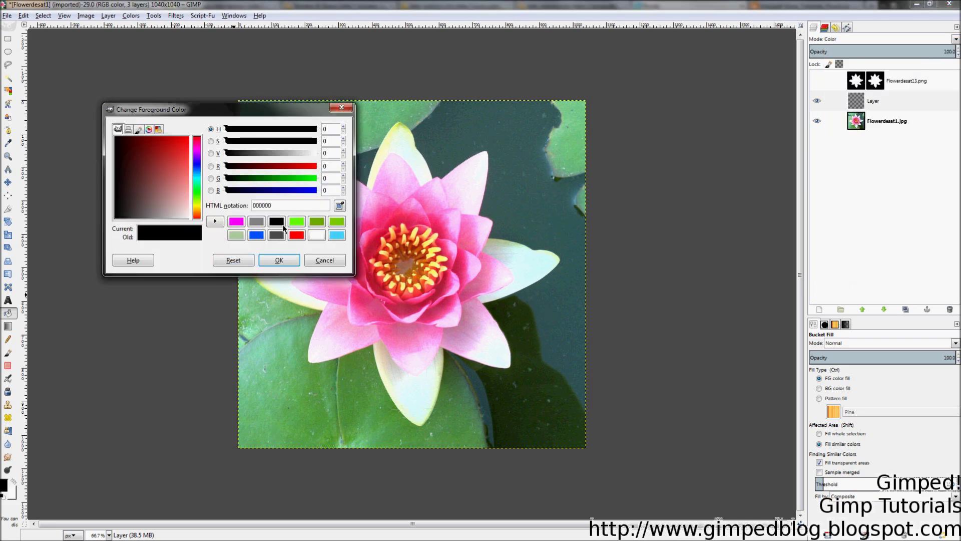
pyautogui.click(296, 221)
pyautogui.click(278, 260)
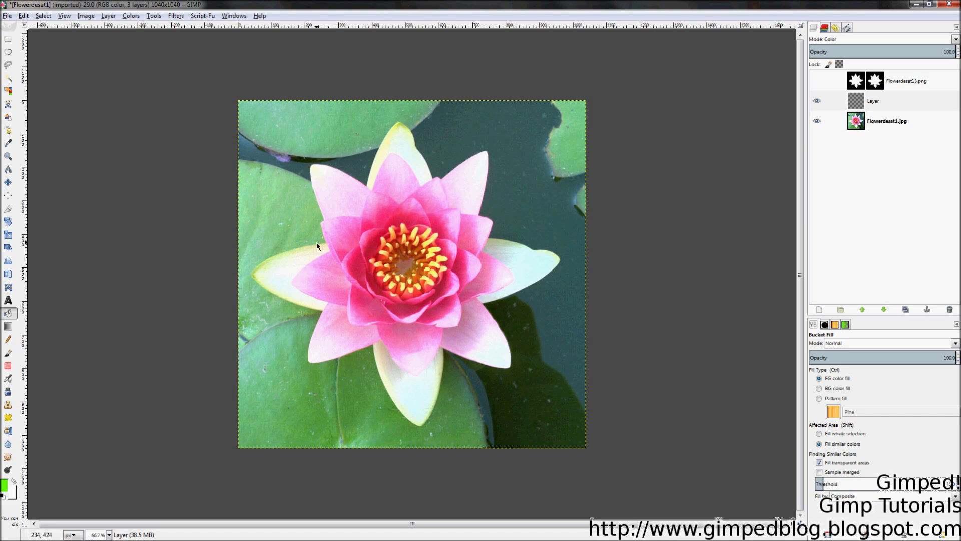
pyautogui.click(861, 99)
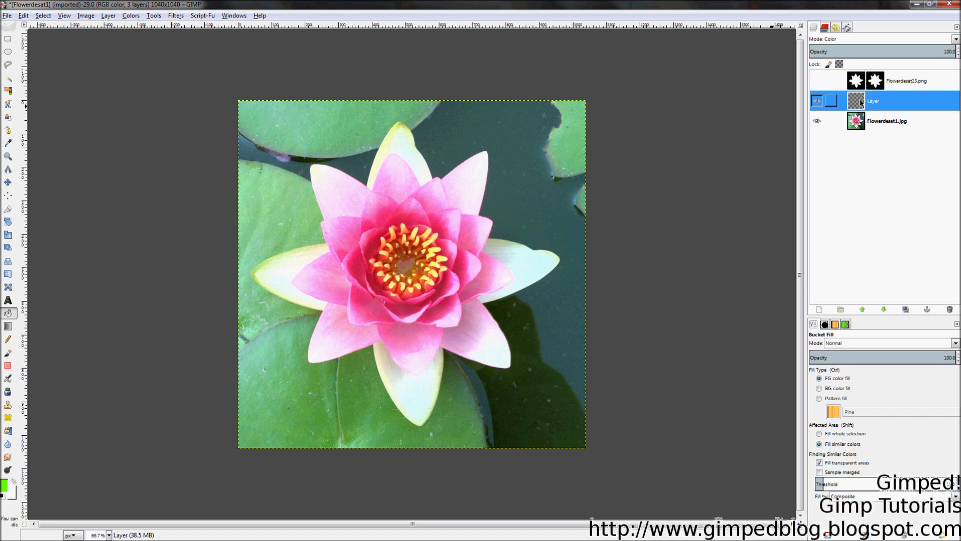
pyautogui.click(385, 291)
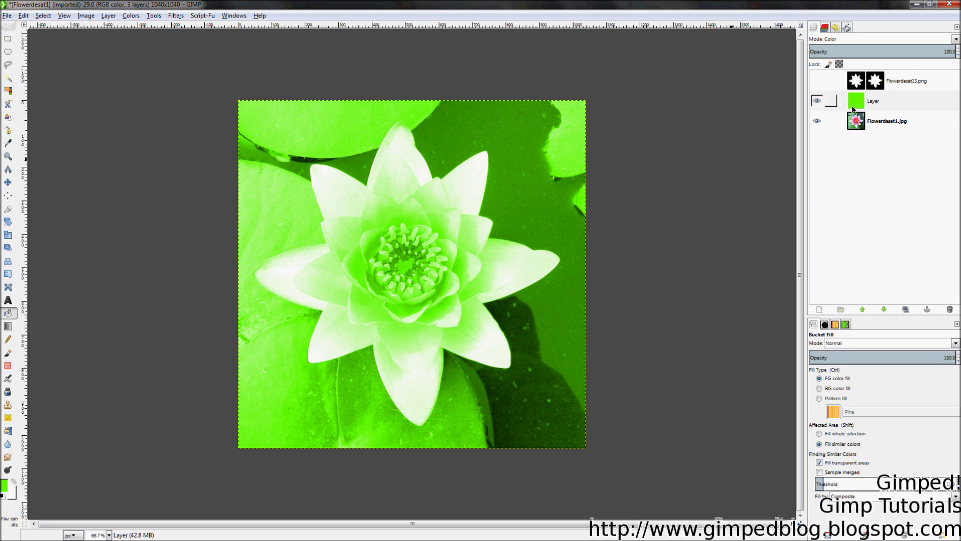
# - Refill the overlay layer with red, then hide it to view the original
pyautogui.click(3, 485)
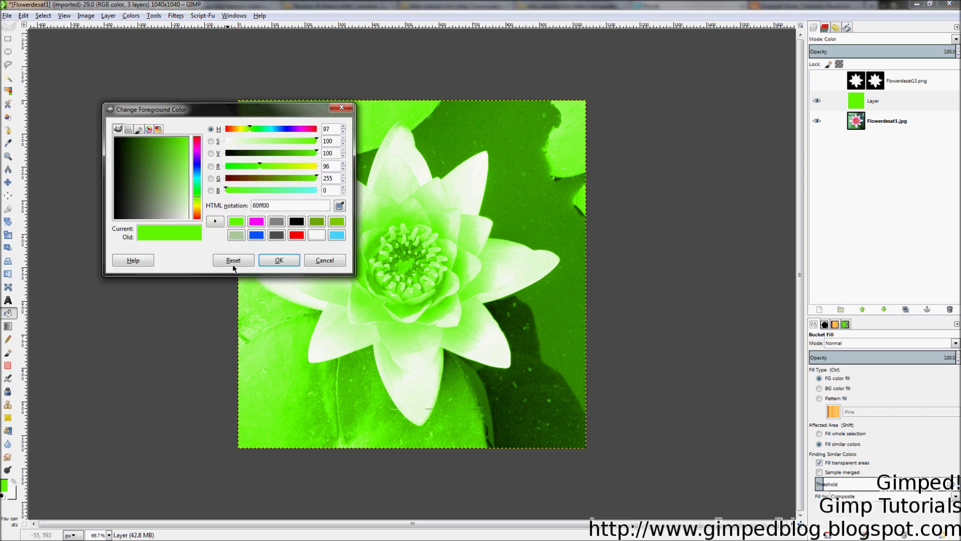
pyautogui.click(297, 236)
pyautogui.click(278, 260)
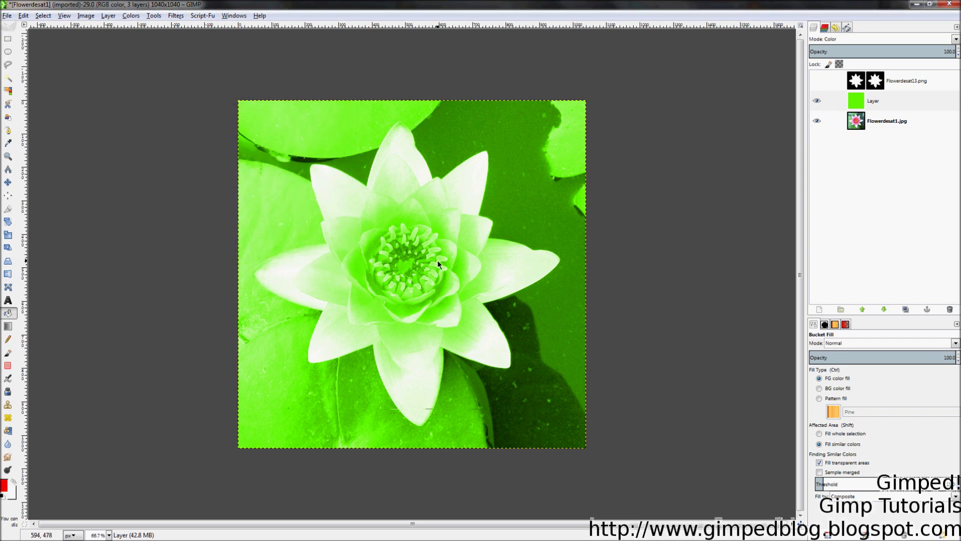
pyautogui.click(439, 264)
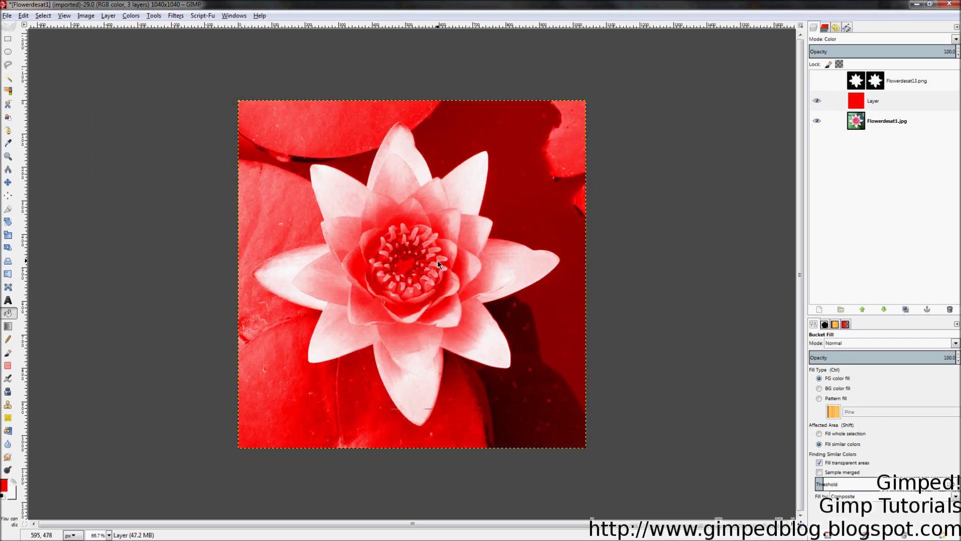
pyautogui.click(817, 102)
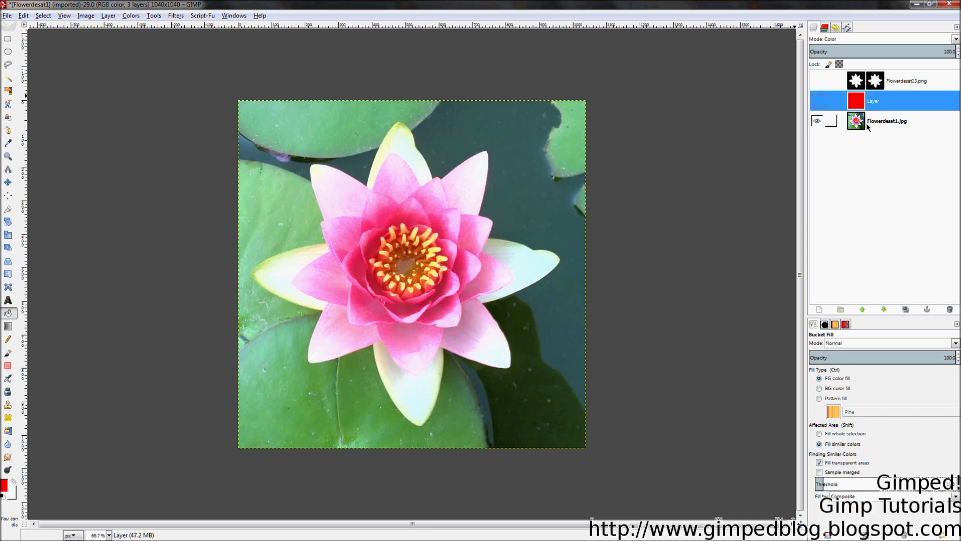
# - Toggle the red overlay's visibility off and on to compare with the original
pyautogui.click(866, 122)
pyautogui.click(818, 101)
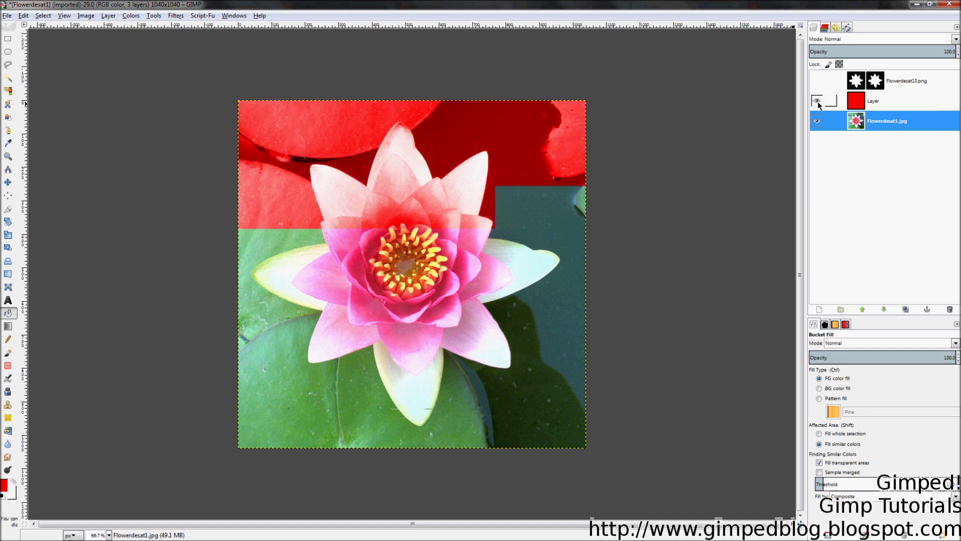
pyautogui.click(890, 101)
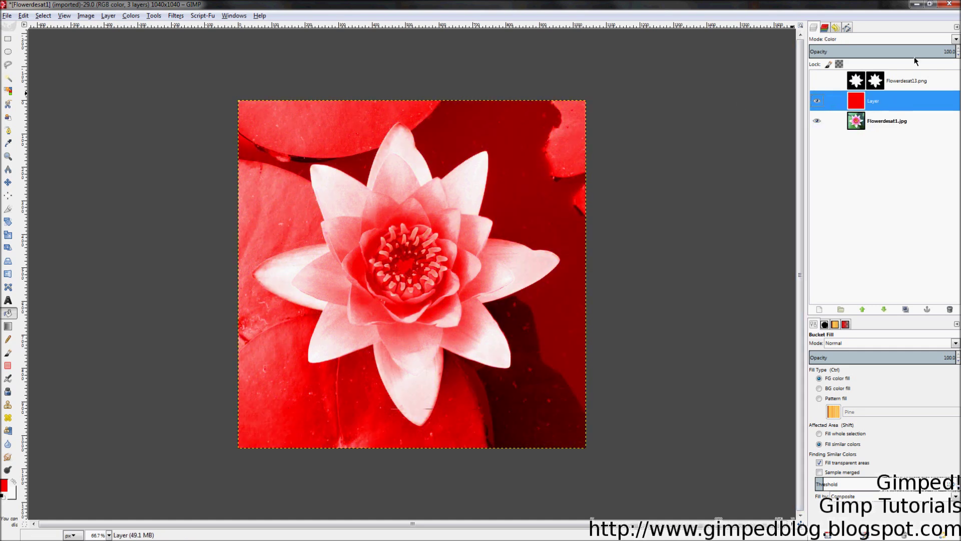
pyautogui.click(817, 101)
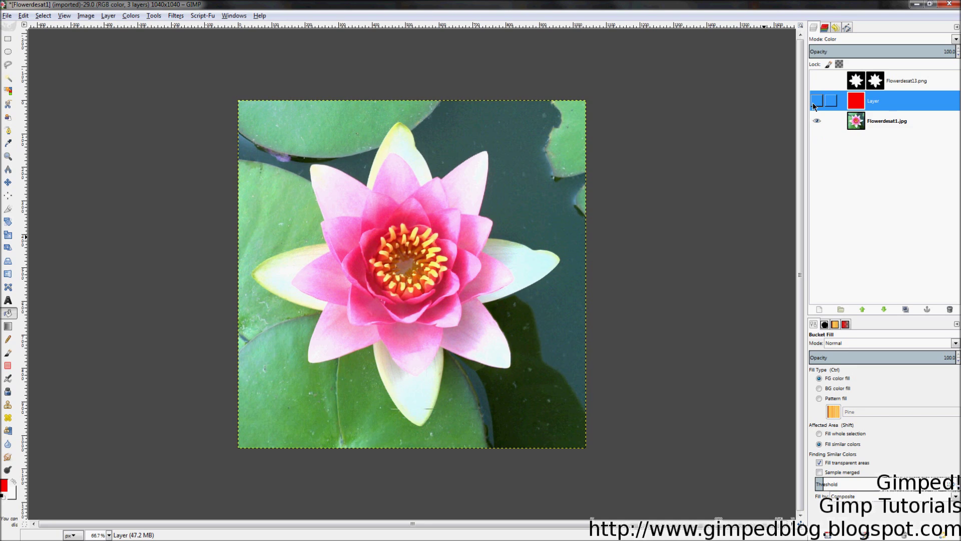
pyautogui.click(817, 101)
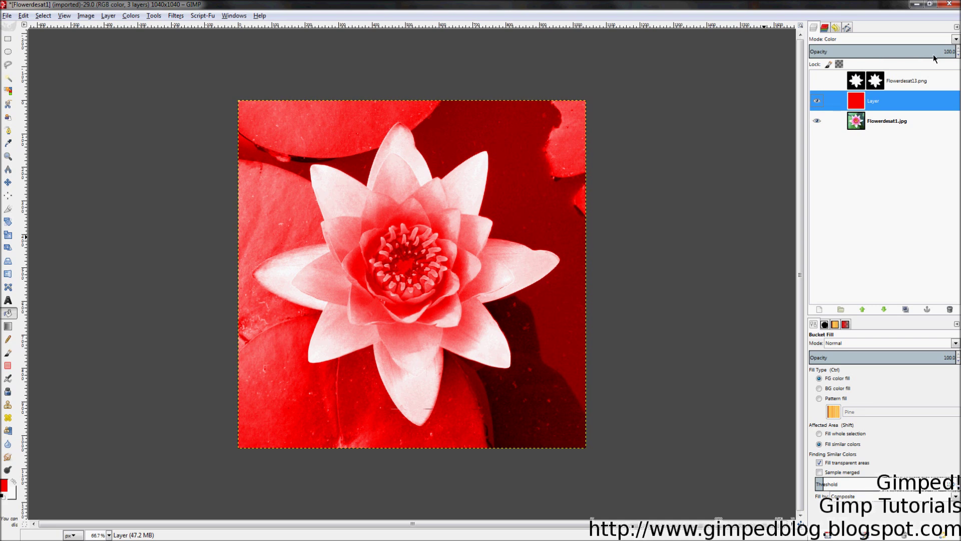
# - Drop the red layer's opacity to about half, then restore it to 100
pyautogui.moveTo(934, 54); pyautogui.dragTo(202, 74)
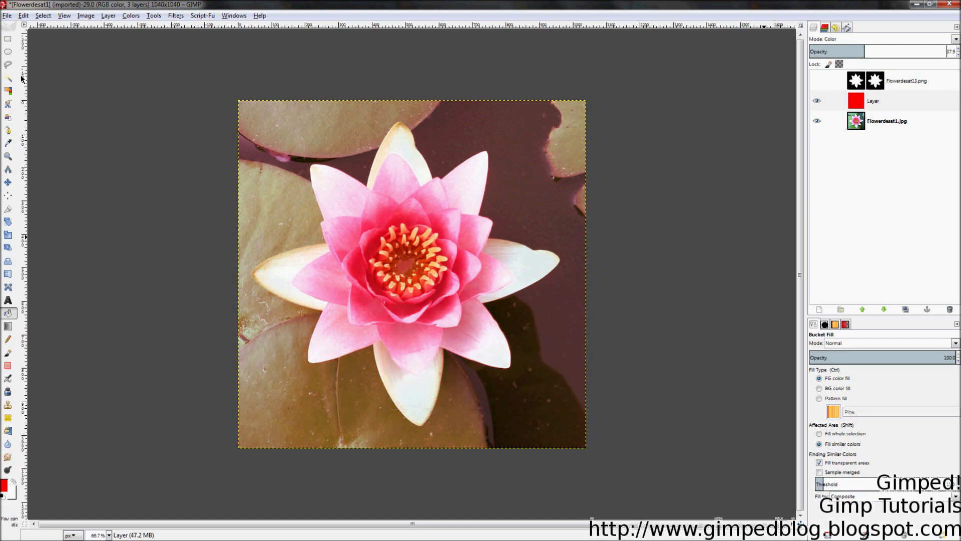
pyautogui.moveTo(203, 77); pyautogui.dragTo(958, 51)
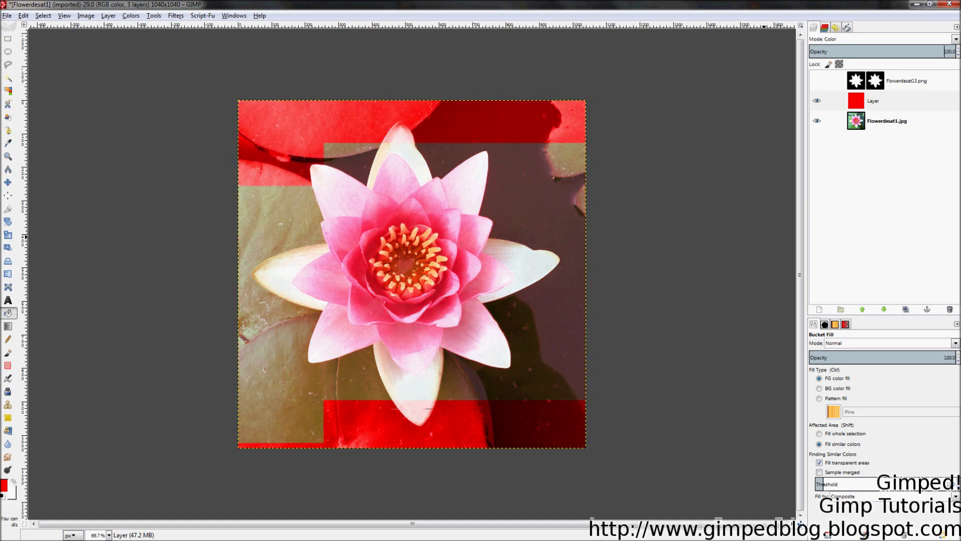
pyautogui.click(915, 107)
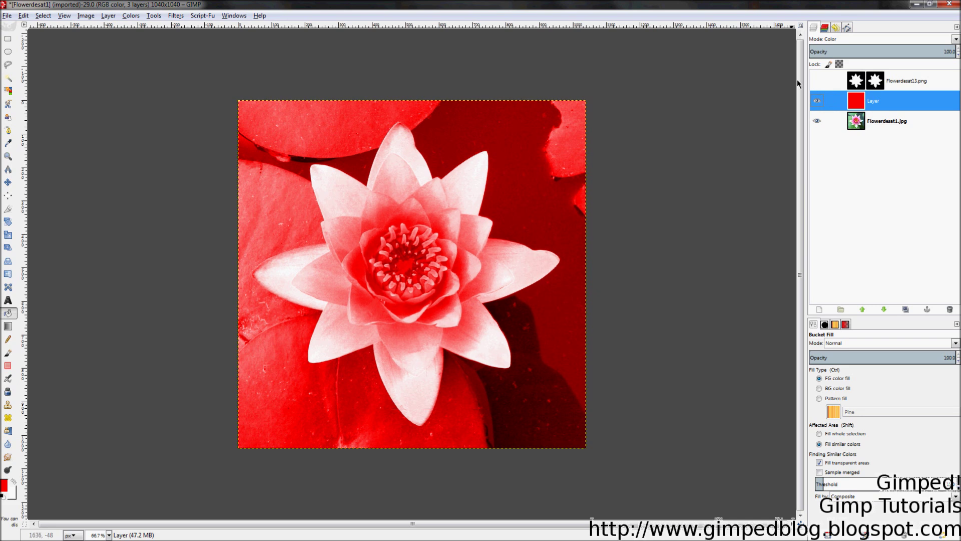
pyautogui.click(833, 39)
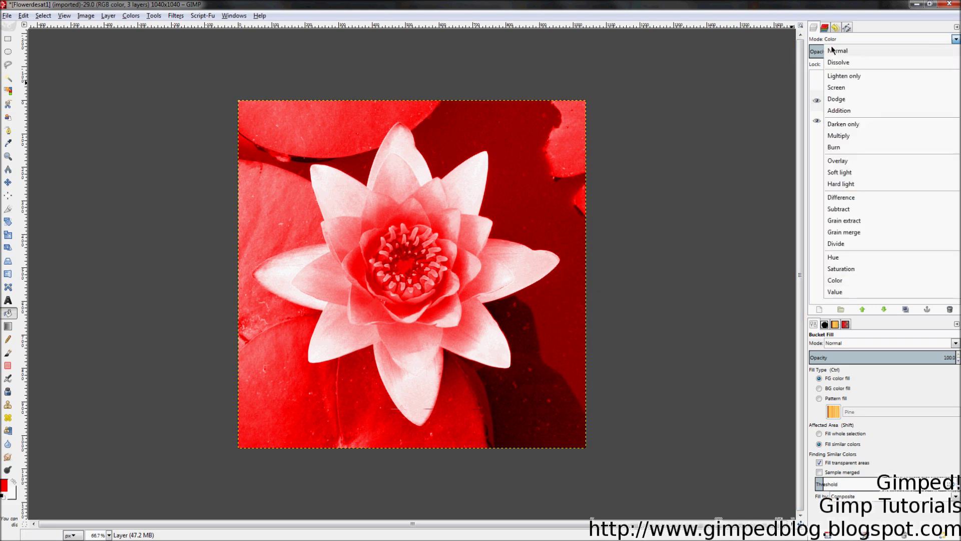
pyautogui.click(837, 51)
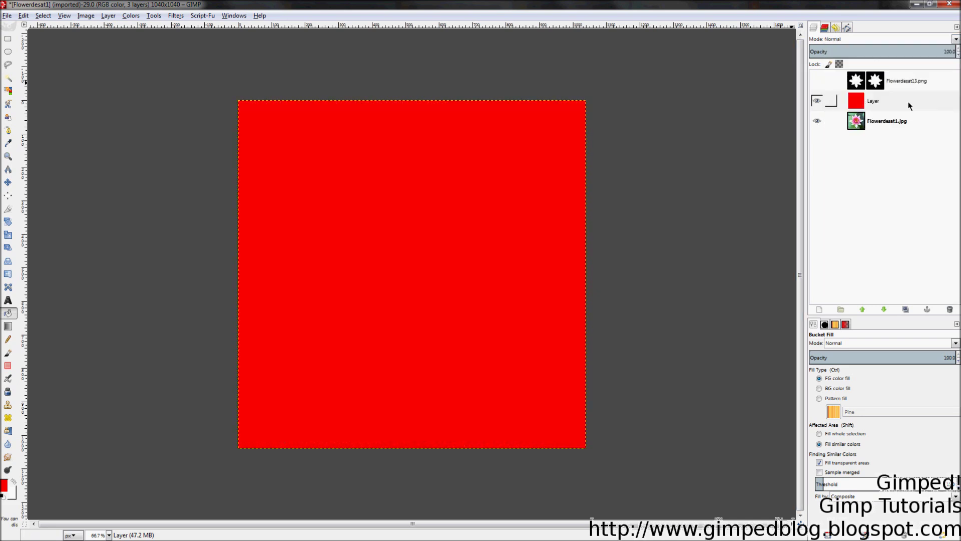
pyautogui.click(905, 52)
pyautogui.moveTo(411, 63); pyautogui.dragTo(202, 65)
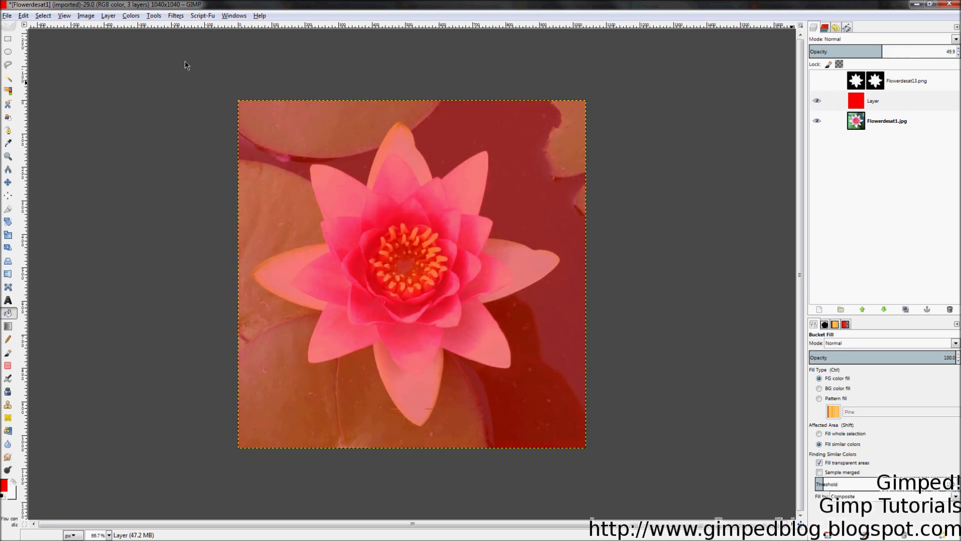
pyautogui.moveTo(909, 51)
pyautogui.mouseDown()
pyautogui.moveTo(614, 57)
pyautogui.moveTo(958, 51)
pyautogui.moveTo(897, 74)
pyautogui.moveTo(834, 63)
pyautogui.mouseUp()
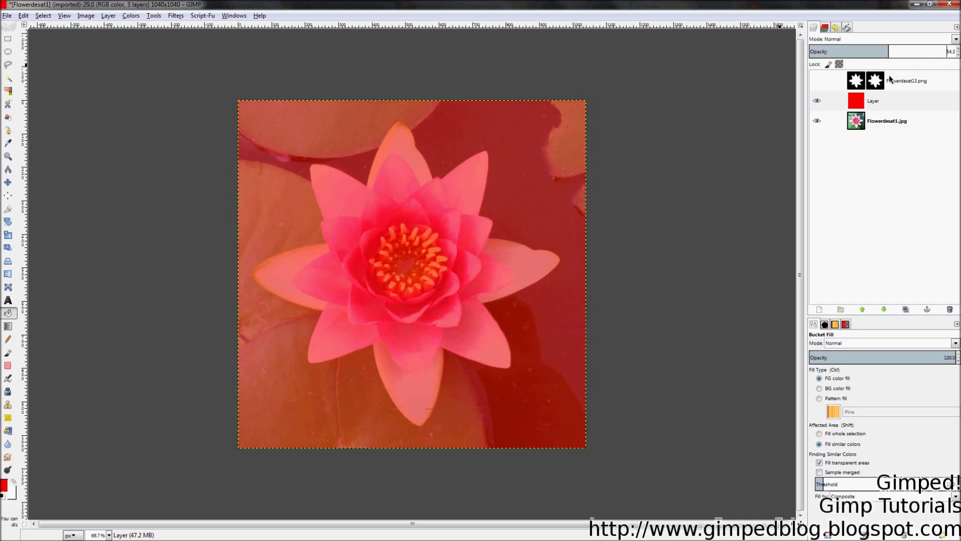
pyautogui.click(833, 38)
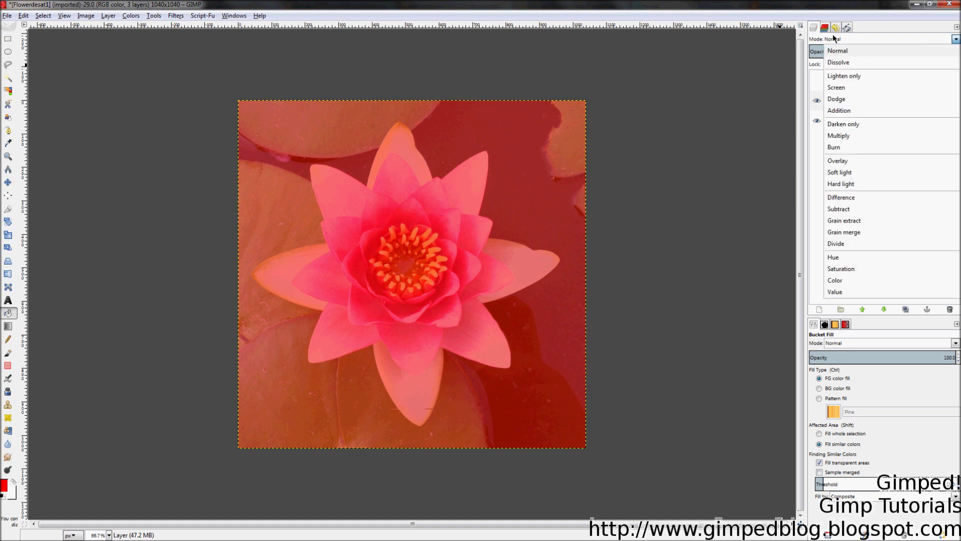
pyautogui.click(838, 283)
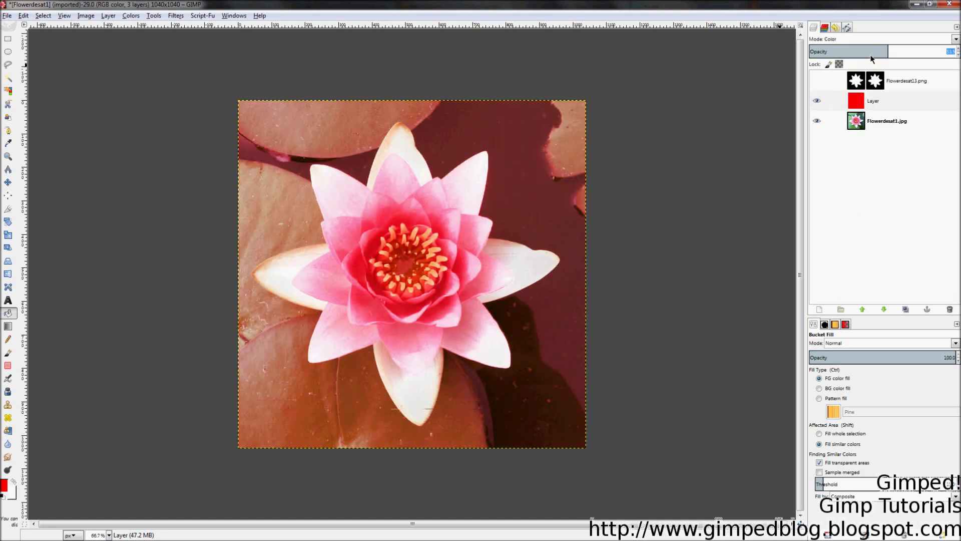
pyautogui.moveTo(872, 58)
pyautogui.mouseDown()
pyautogui.moveTo(487, 63)
pyautogui.moveTo(816, 52)
pyautogui.moveTo(772, 147)
pyautogui.mouseUp()
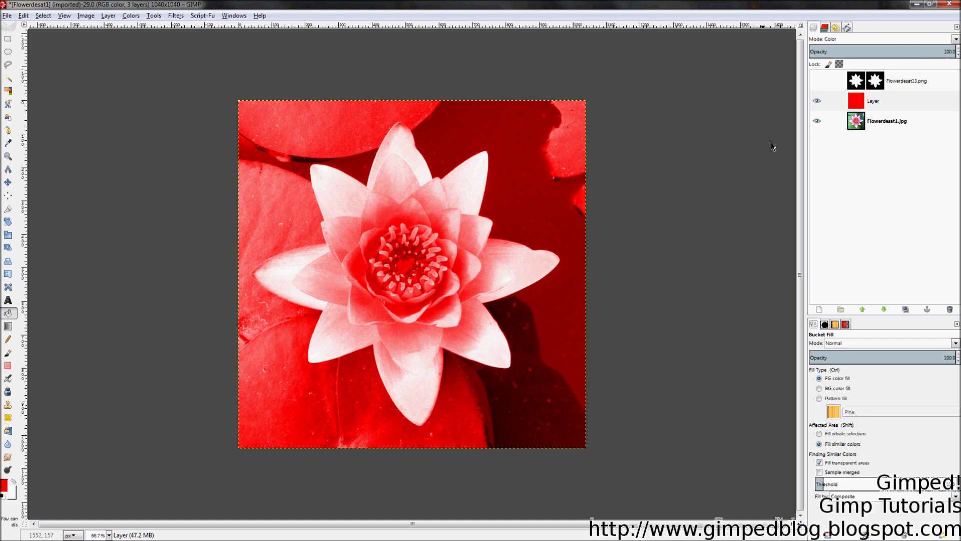
# - Try Copy Layer Mask From Above on the red layer, dismissing the script warning
pyautogui.rightClick(857, 106)
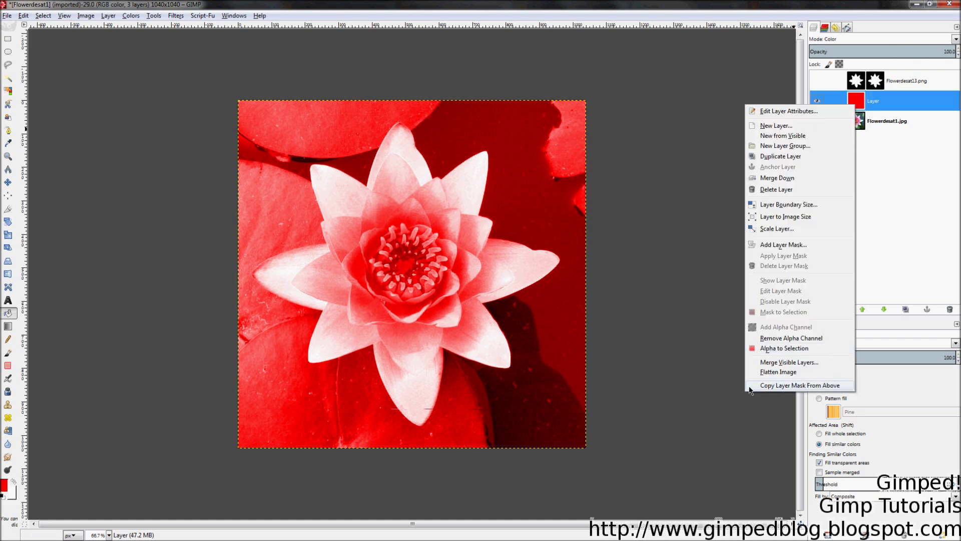
pyautogui.click(176, 466)
pyautogui.rightClick(858, 100)
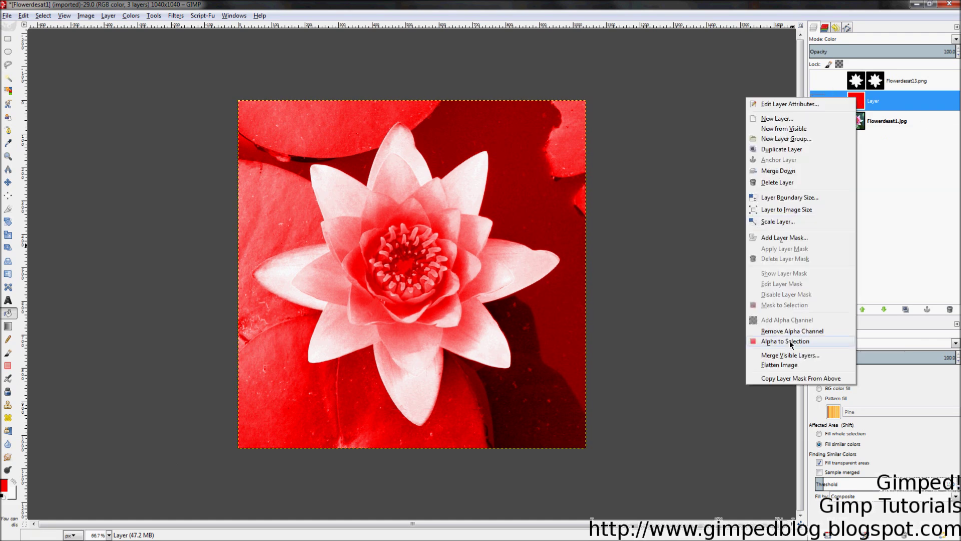
pyautogui.click(783, 378)
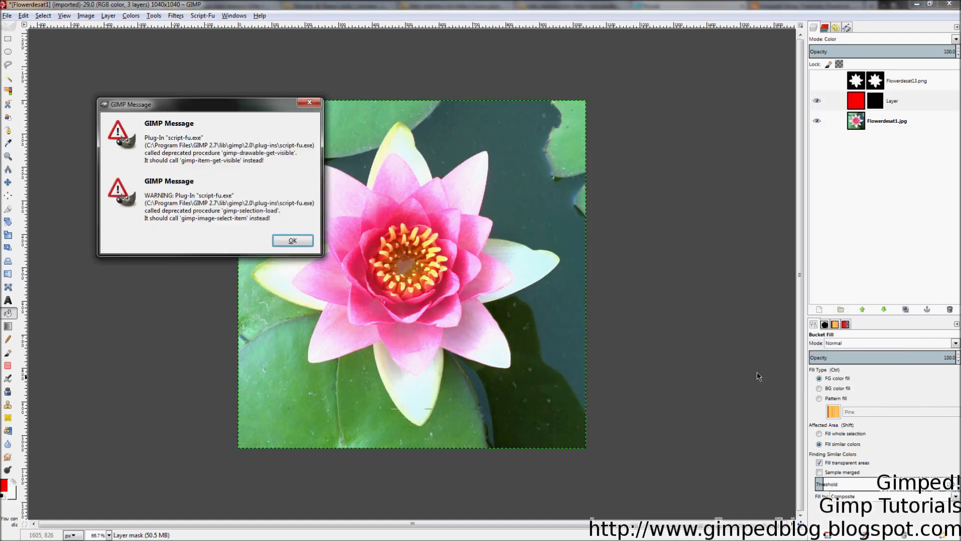
pyautogui.click(287, 240)
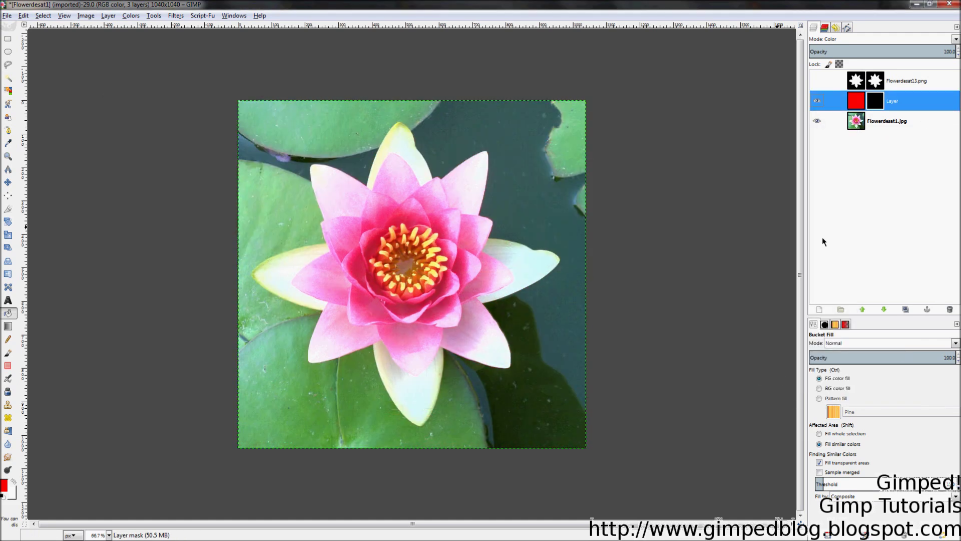
pyautogui.click(817, 80)
# - Copy the flower mask from above again, hide the top layer, and target the mask
pyautogui.rightClick(830, 100)
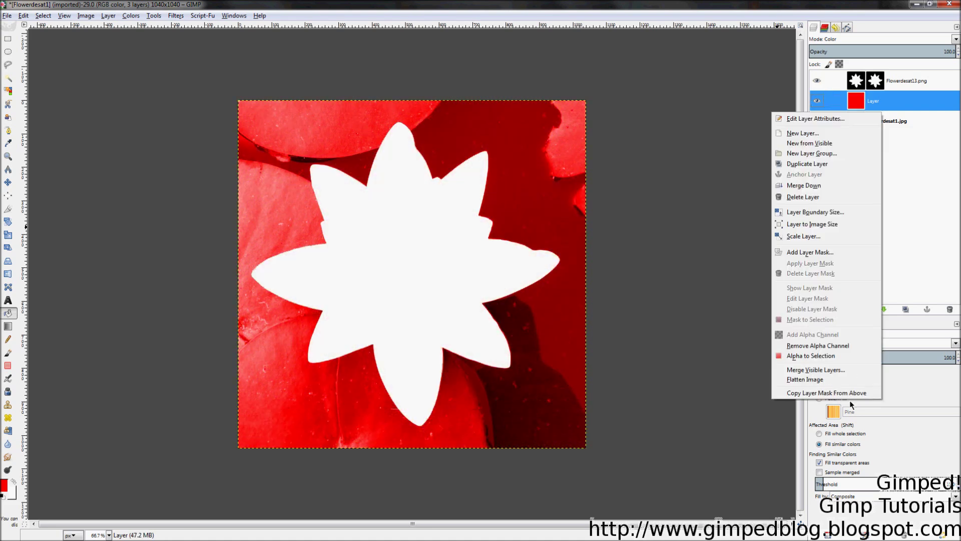
pyautogui.click(851, 391)
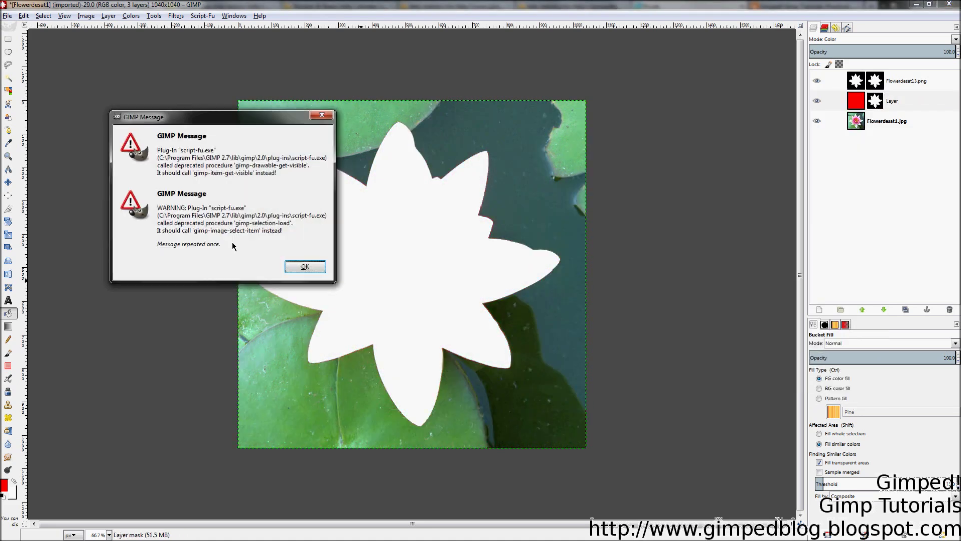
pyautogui.click(304, 267)
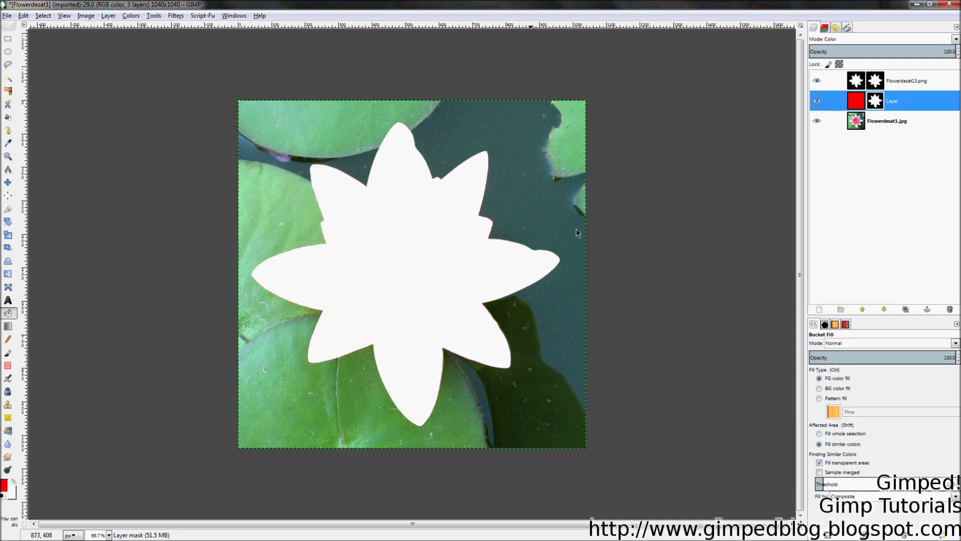
pyautogui.click(818, 80)
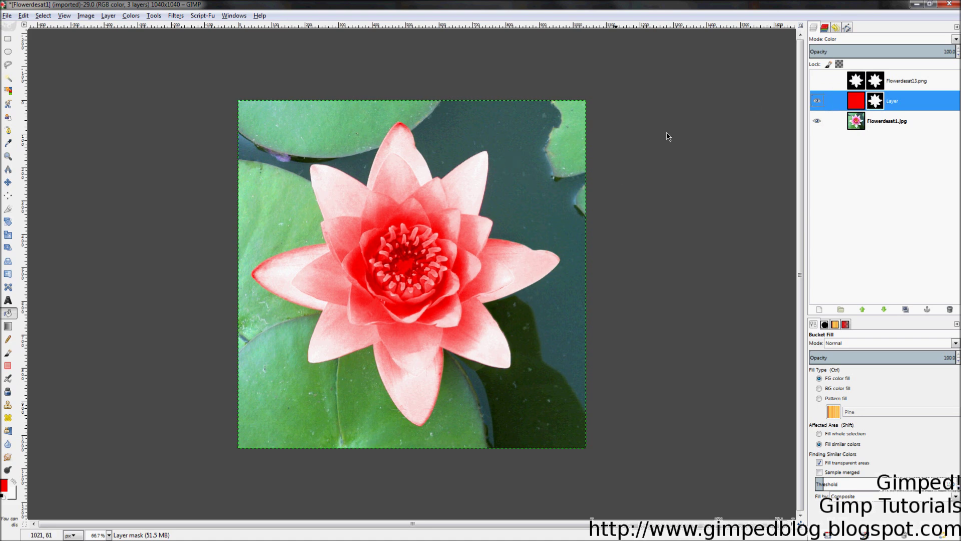
pyautogui.click(854, 108)
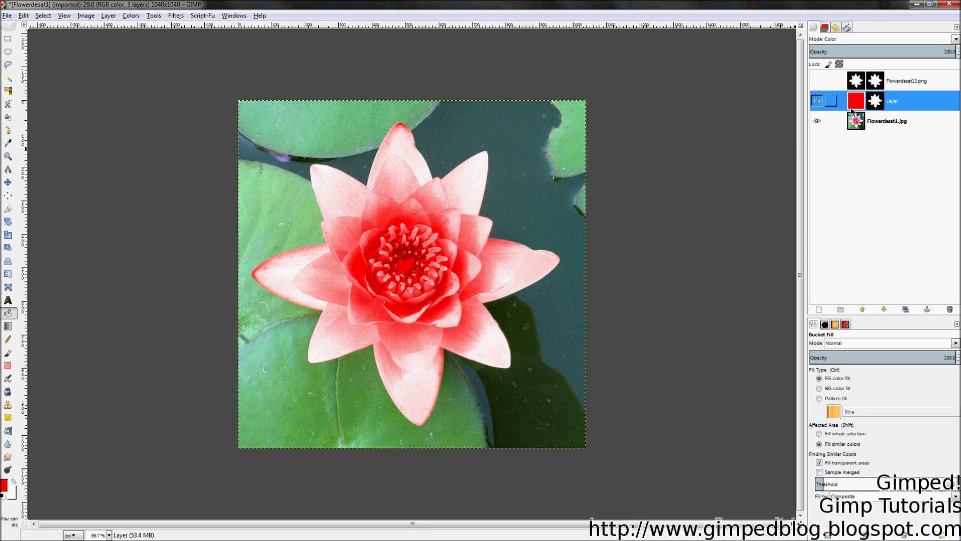
pyautogui.click(875, 101)
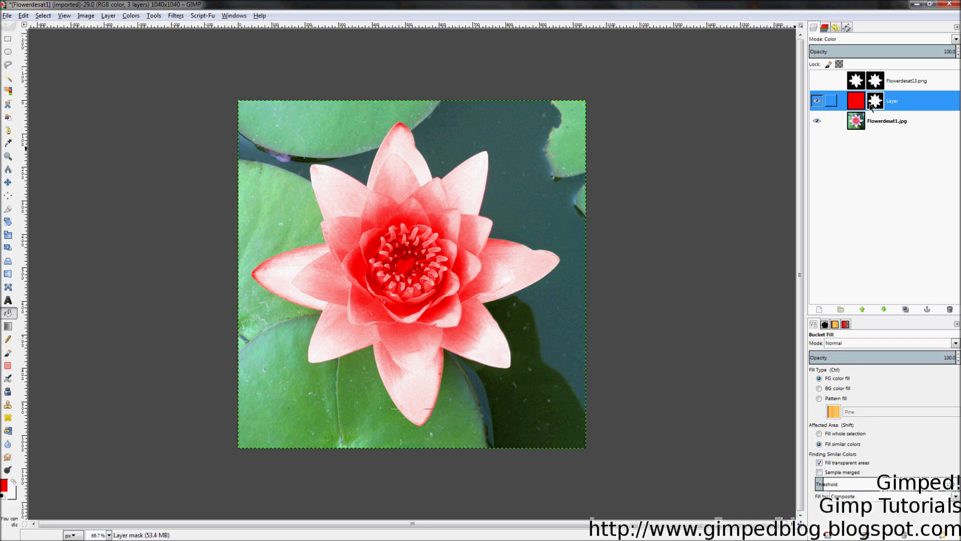
# - Invert the red layer's mask with Colors > Invert
pyautogui.click(131, 15)
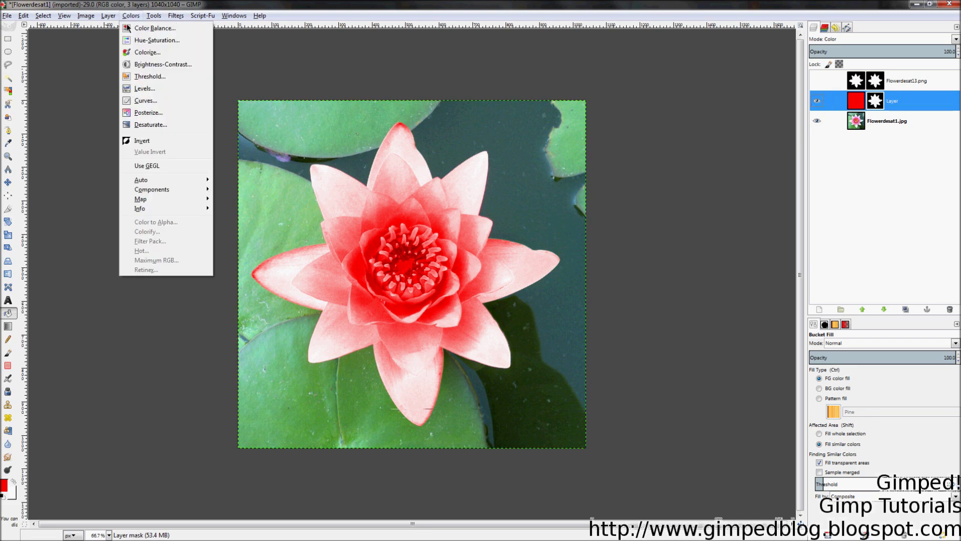
pyautogui.click(141, 140)
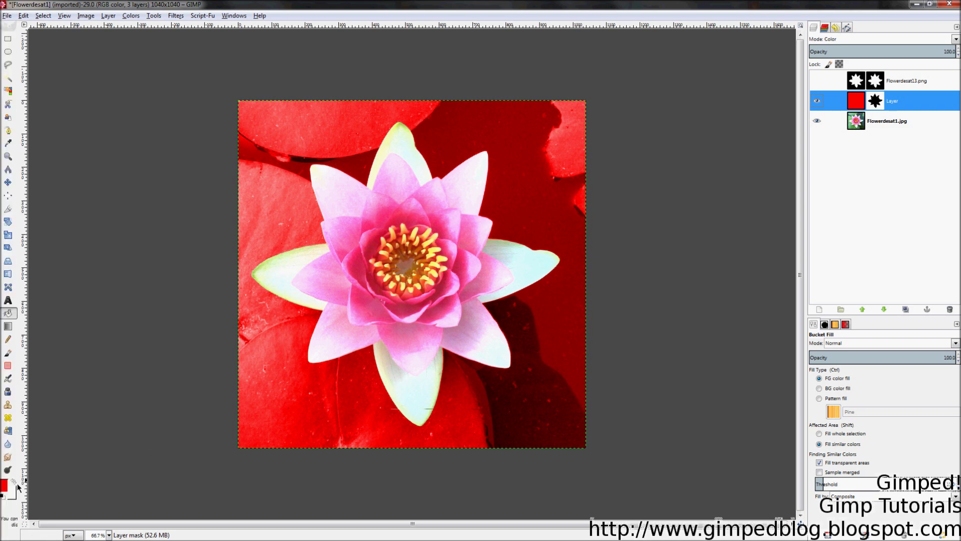
# - Fill the overlay layer's pixels with blue, undoing a stray fill on the mask
pyautogui.click(6, 487)
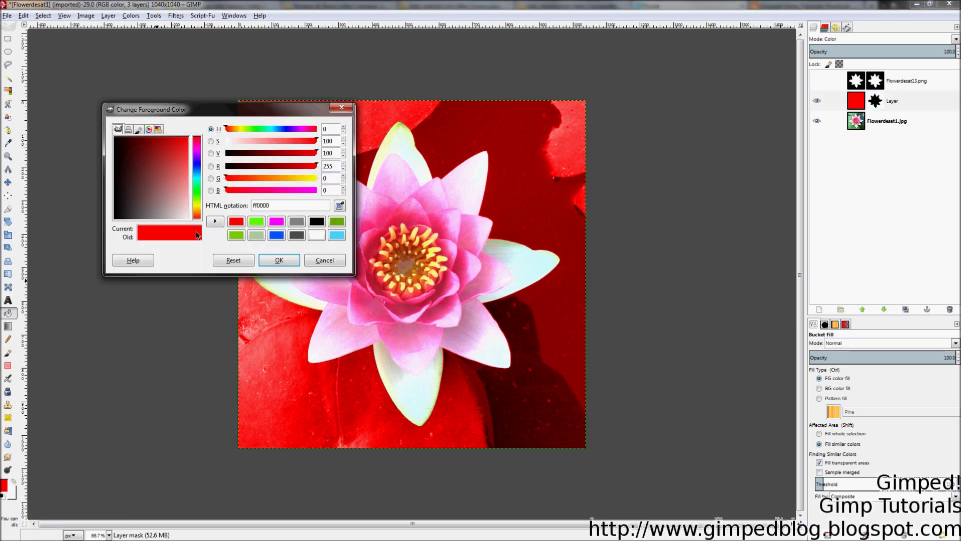
pyautogui.click(277, 237)
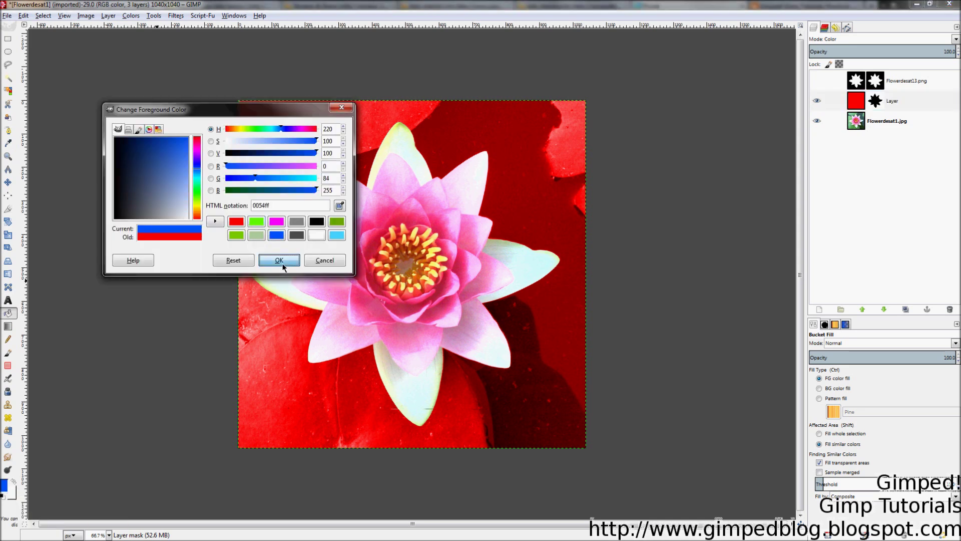
pyautogui.click(279, 261)
pyautogui.click(330, 137)
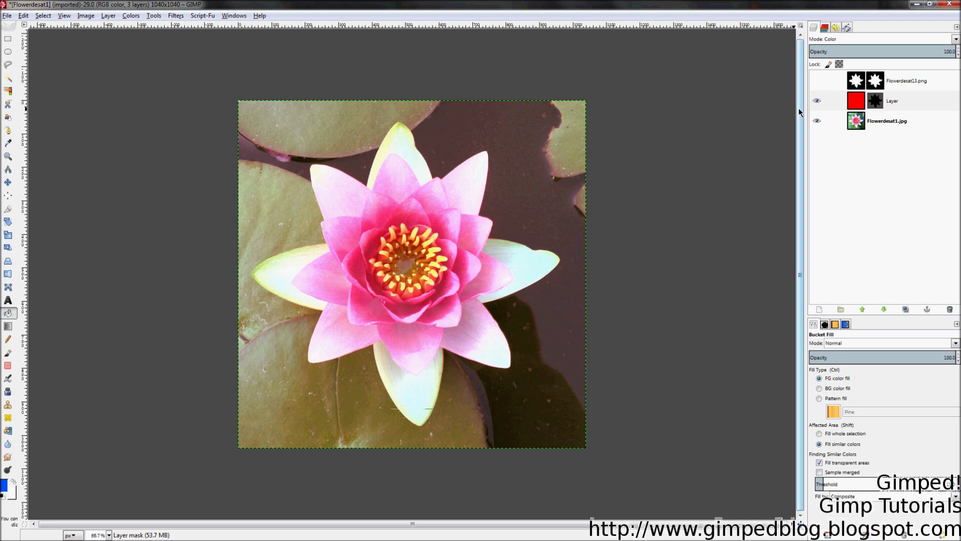
pyautogui.hotkey('ctrl', 'z')
pyautogui.click(870, 102)
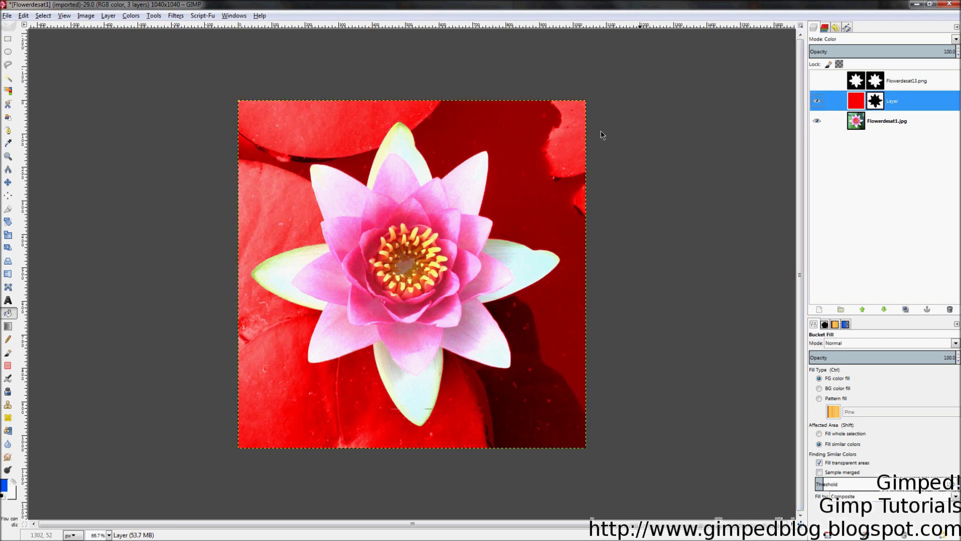
pyautogui.click(516, 158)
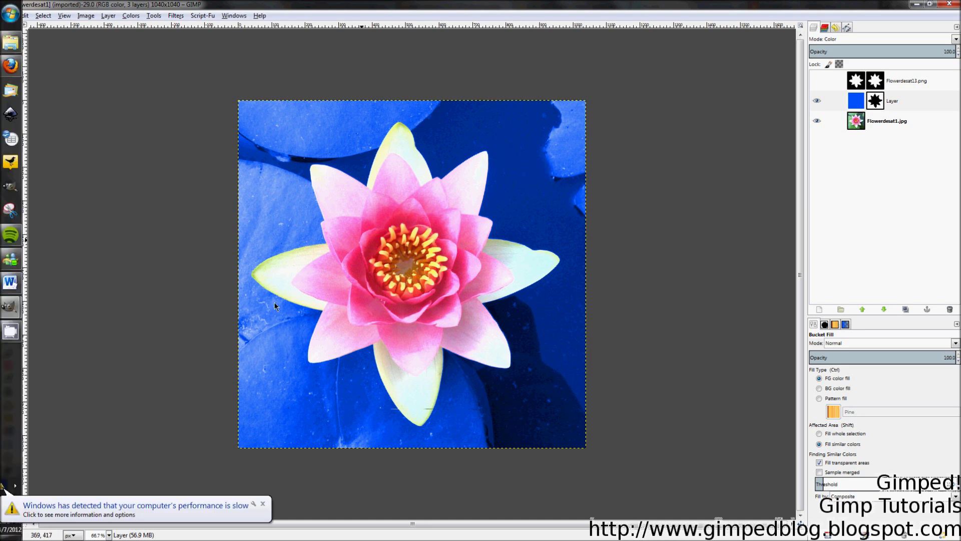
pyautogui.click(263, 504)
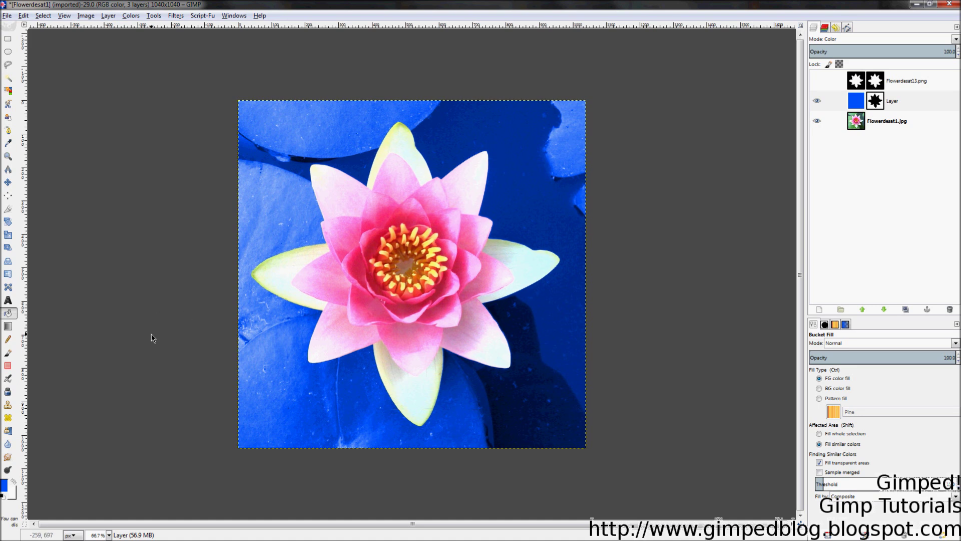
pyautogui.press('d')
# - Bucket-fill the overlay layer's pixels with black
pyautogui.click(871, 103)
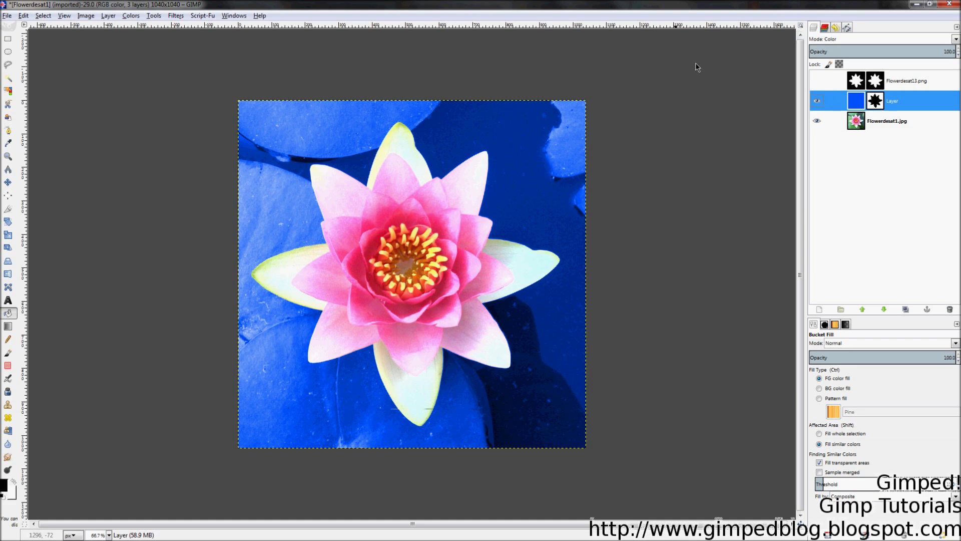
pyautogui.click(467, 146)
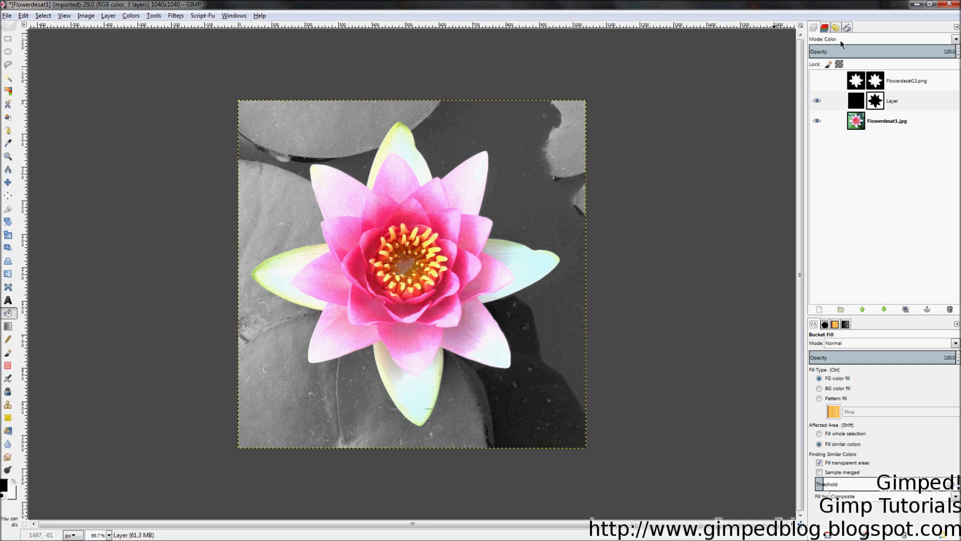
# - Fade the black overlay's opacity down to zero and back, ending at 100
pyautogui.moveTo(934, 54)
pyautogui.mouseDown()
pyautogui.moveTo(276, 68)
pyautogui.moveTo(480, 70)
pyautogui.moveTo(329, 75)
pyautogui.mouseUp()
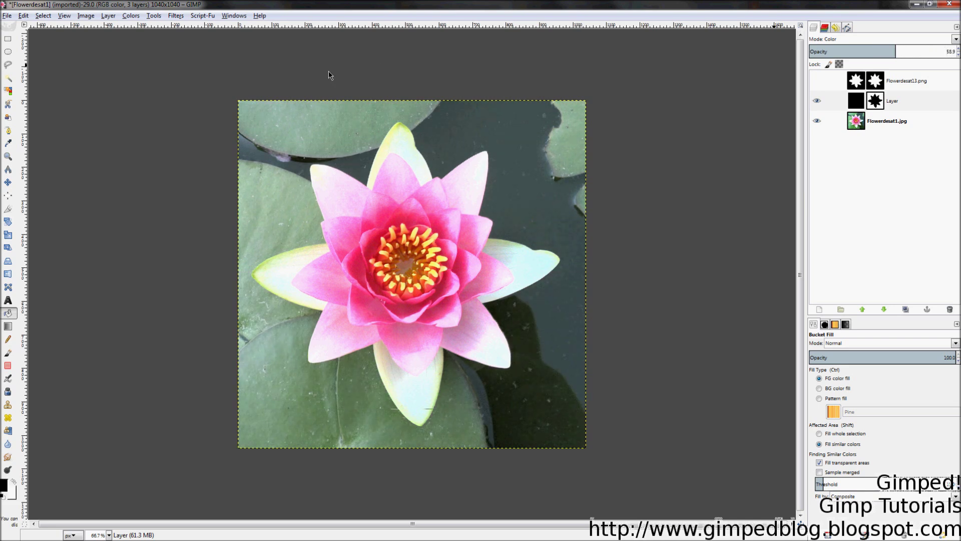
pyautogui.moveTo(328, 74); pyautogui.dragTo(197, 68)
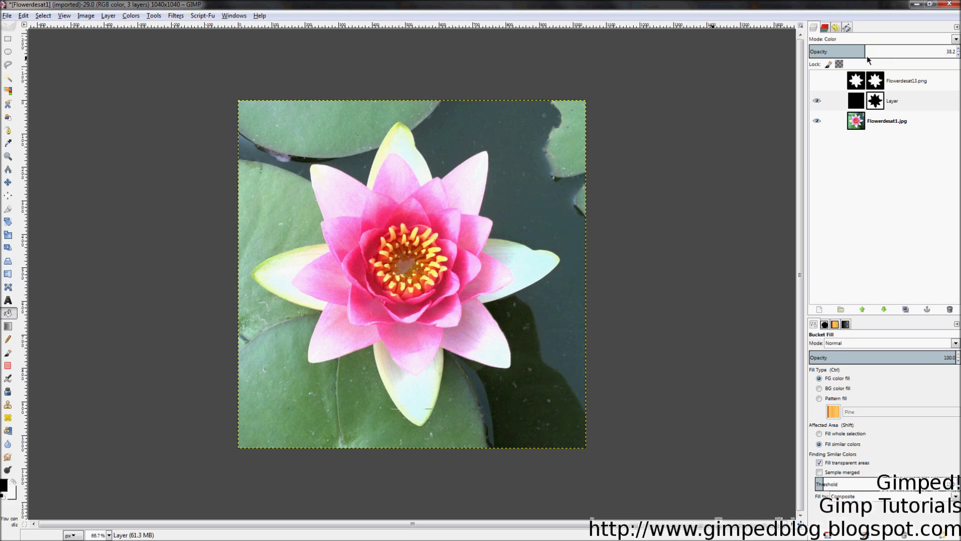
pyautogui.moveTo(868, 60); pyautogui.dragTo(114, 65)
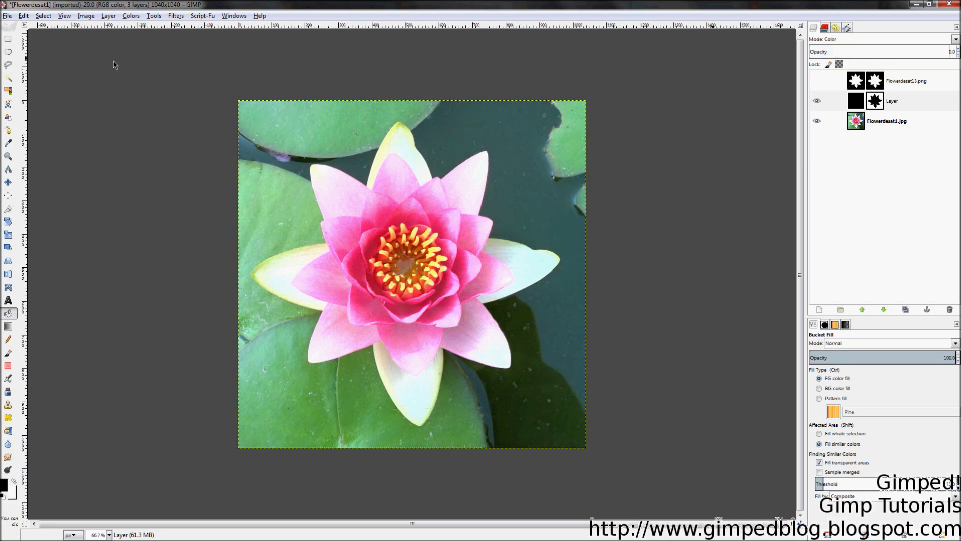
pyautogui.moveTo(114, 65); pyautogui.dragTo(597, 73)
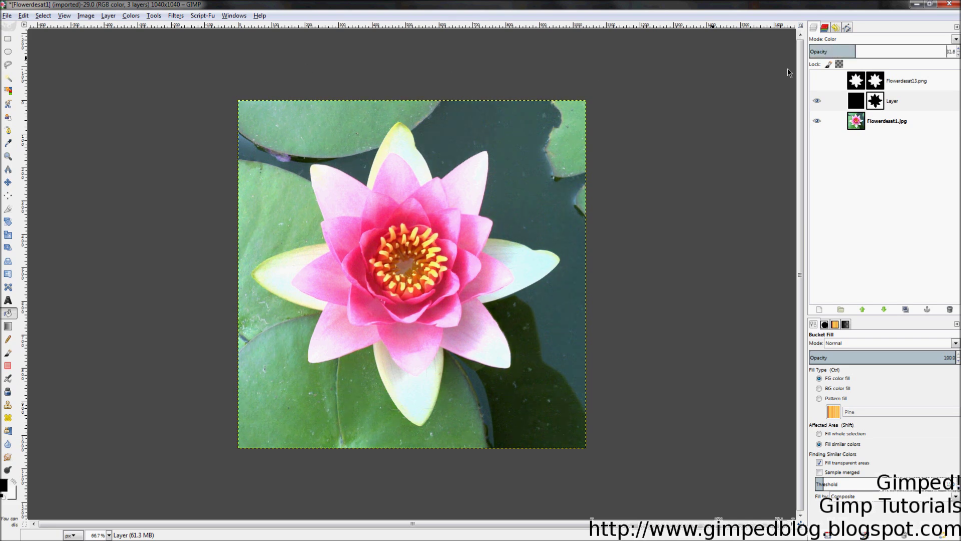
pyautogui.moveTo(597, 72); pyautogui.dragTo(912, 63)
pyautogui.moveTo(825, 61); pyautogui.dragTo(921, 52)
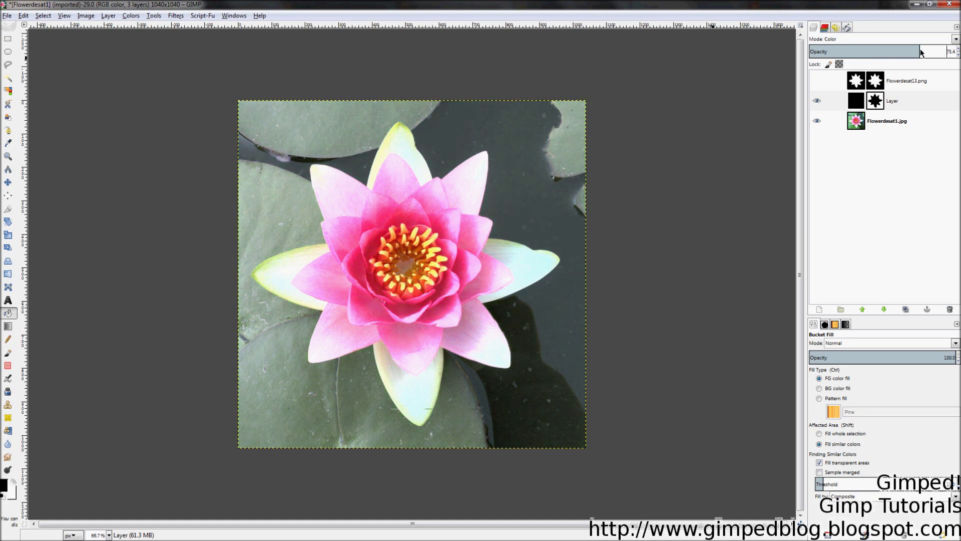
pyautogui.moveTo(921, 52); pyautogui.dragTo(893, 52)
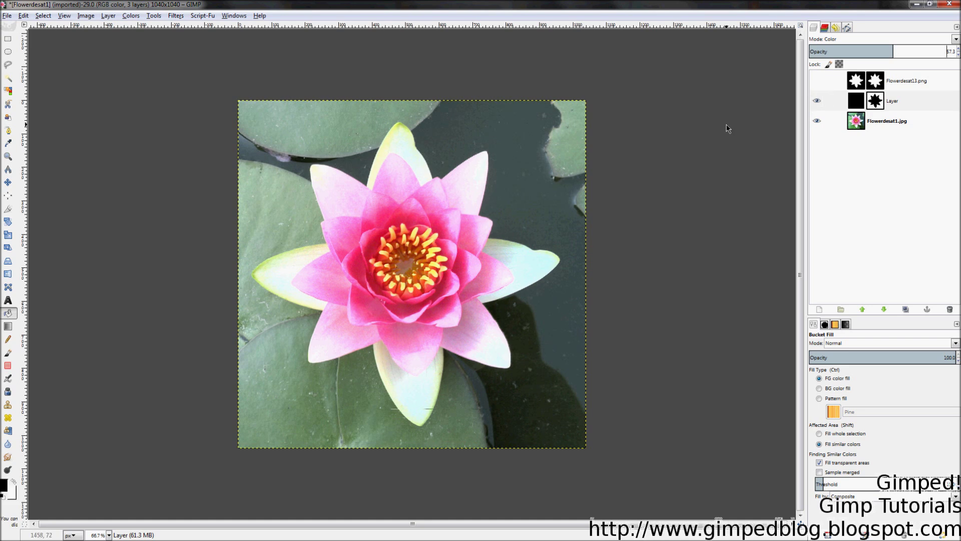
pyautogui.moveTo(822, 51); pyautogui.dragTo(957, 51)
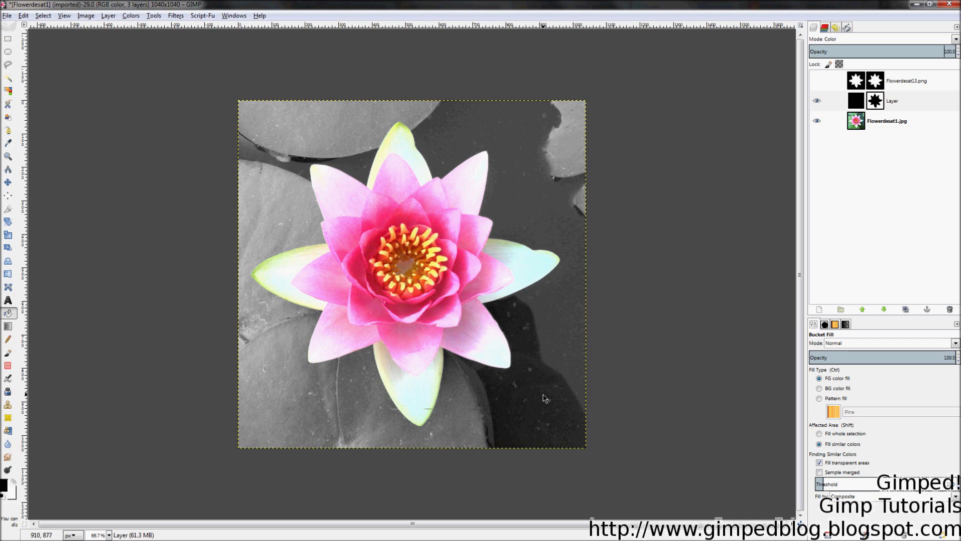
# - Draw GPS Fire Incandescent gradients across the overlay with the Blend tool
pyautogui.click(8, 327)
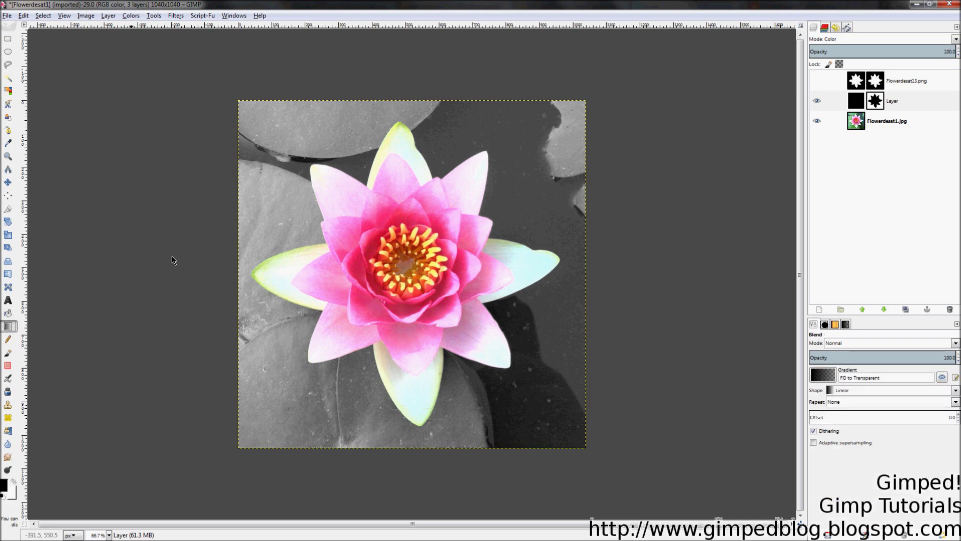
pyautogui.click(823, 374)
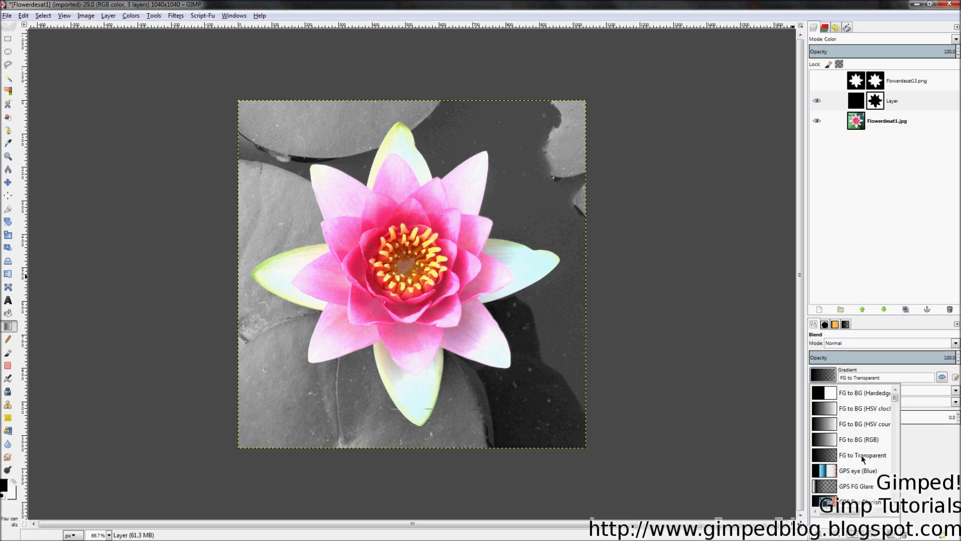
pyautogui.scroll(-3, 862, 460)
pyautogui.click(856, 450)
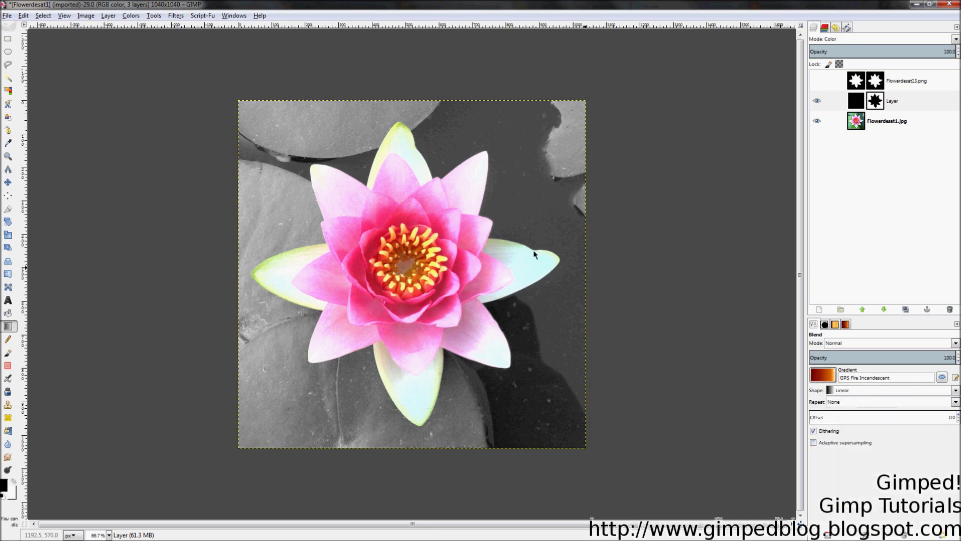
pyautogui.moveTo(257, 429); pyautogui.dragTo(571, 113)
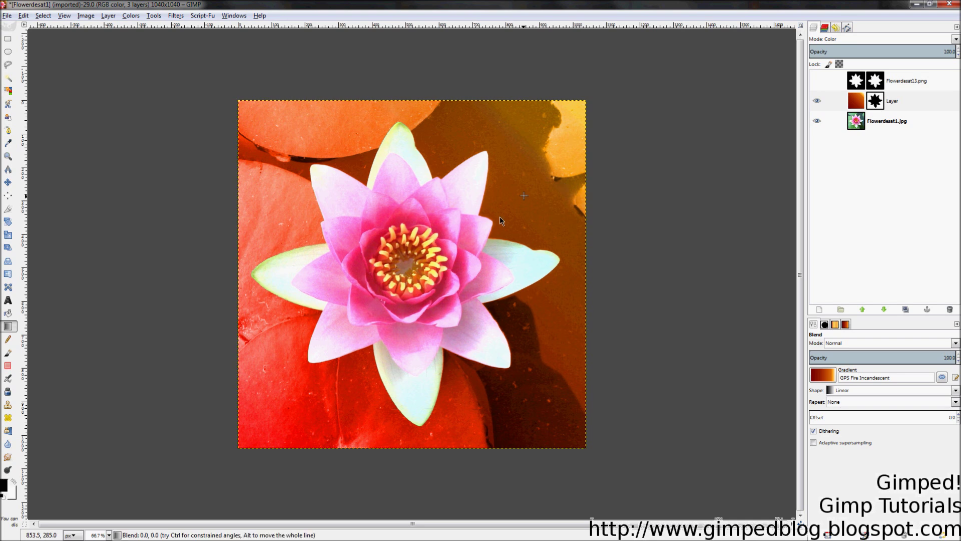
pyautogui.moveTo(263, 406)
pyautogui.mouseDown()
pyautogui.moveTo(517, 247)
pyautogui.moveTo(246, 244)
pyautogui.mouseUp()
pyautogui.moveTo(282, 117)
pyautogui.mouseDown()
pyautogui.moveTo(429, 340)
pyautogui.moveTo(561, 426)
pyautogui.mouseUp()
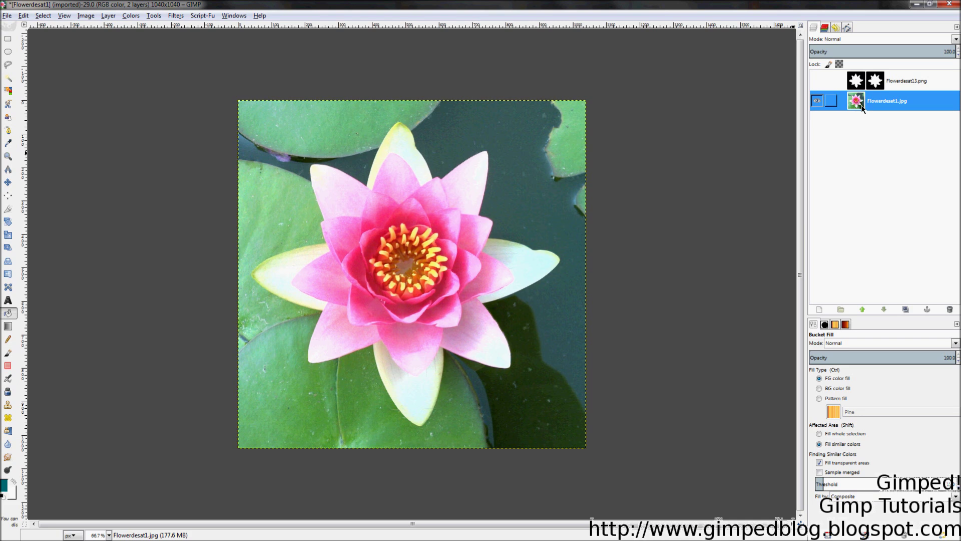
# - Add a new transparent layer above the water lily photo
pyautogui.rightClick(862, 108)
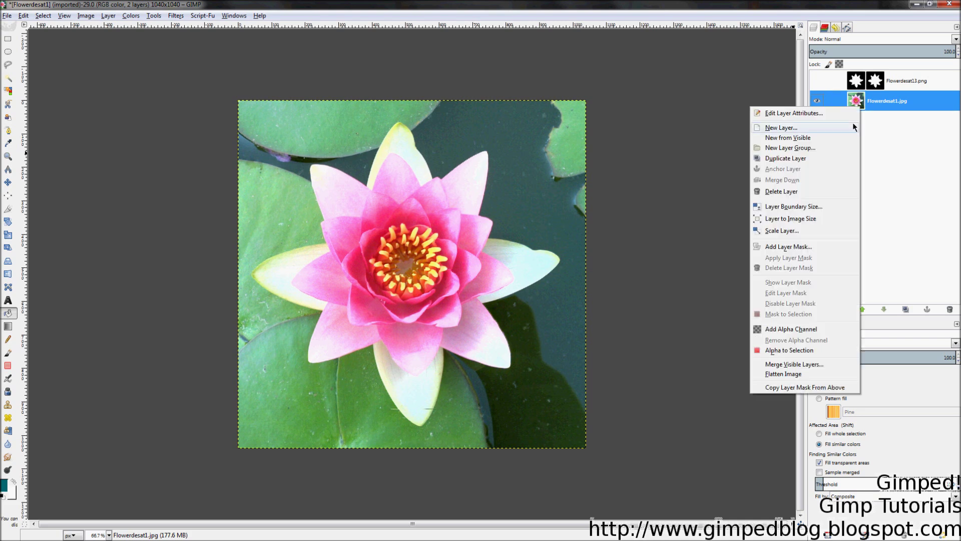
pyautogui.click(855, 127)
pyautogui.click(187, 260)
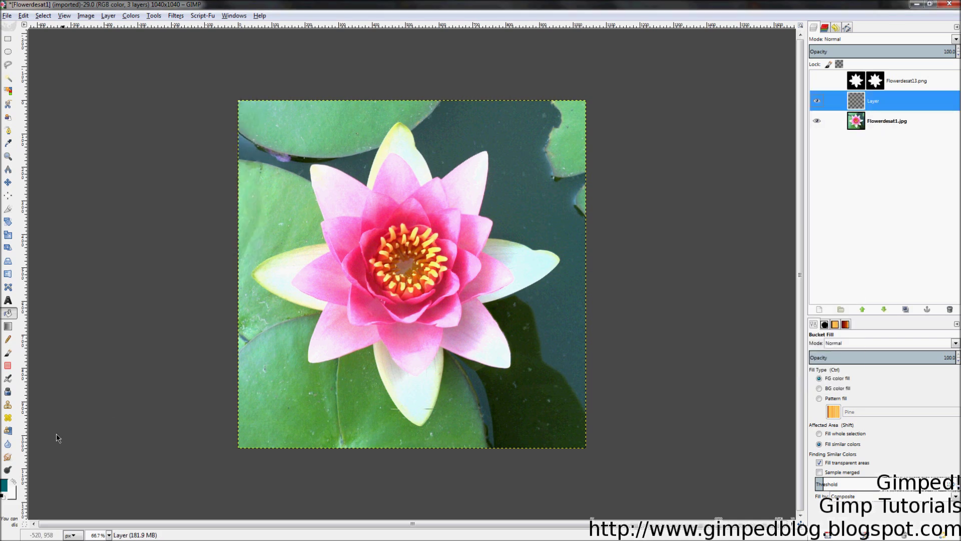
# - Bucket-fill the new layer with cyan and set its mode to Hue
pyautogui.click(4, 485)
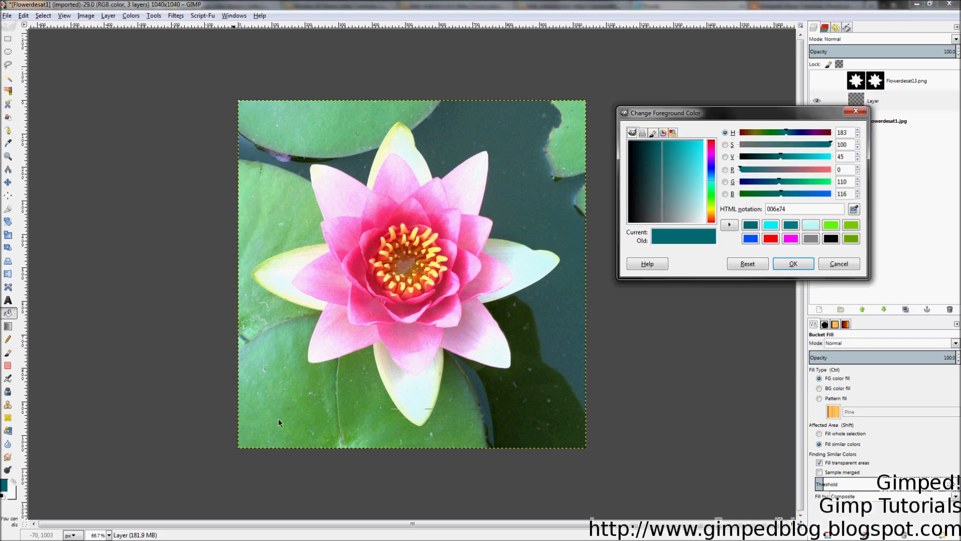
pyautogui.click(774, 224)
pyautogui.click(793, 264)
pyautogui.click(499, 217)
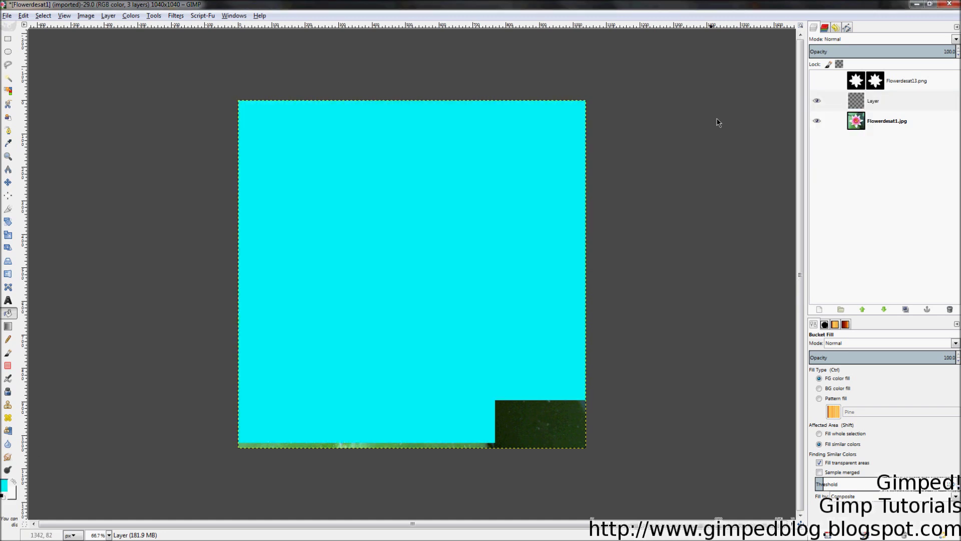
pyautogui.click(849, 37)
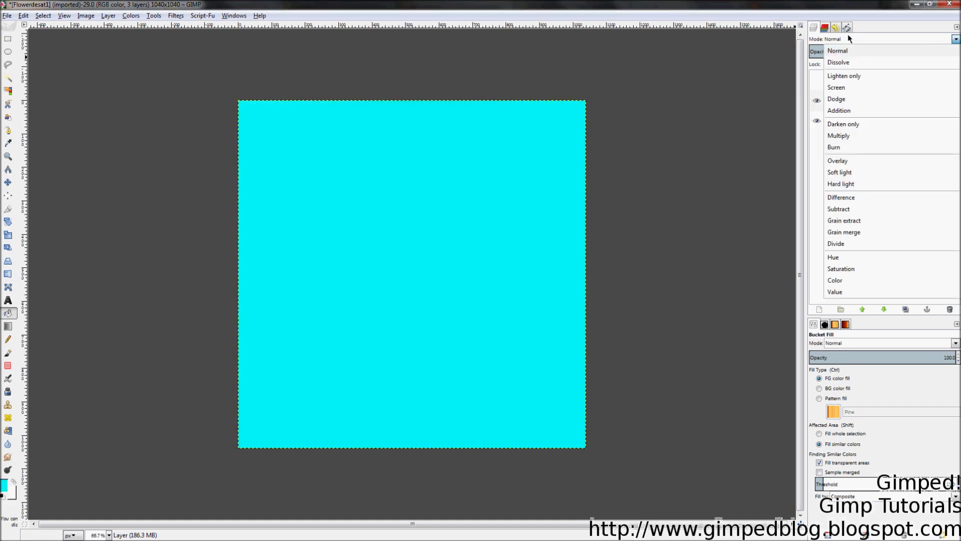
pyautogui.click(851, 257)
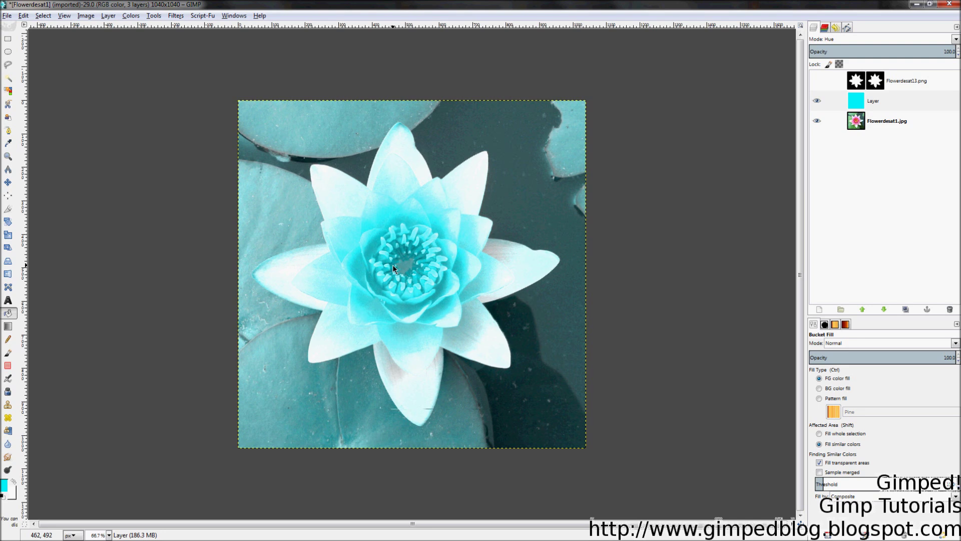
# - Switch the overlay layer to Color mode and refill it with cyan at saturation 15
pyautogui.click(844, 42)
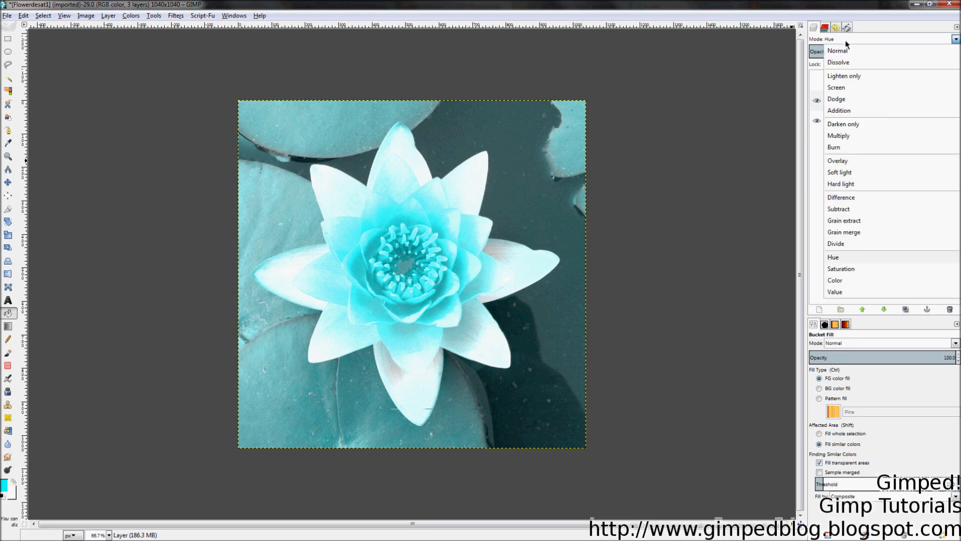
pyautogui.click(871, 284)
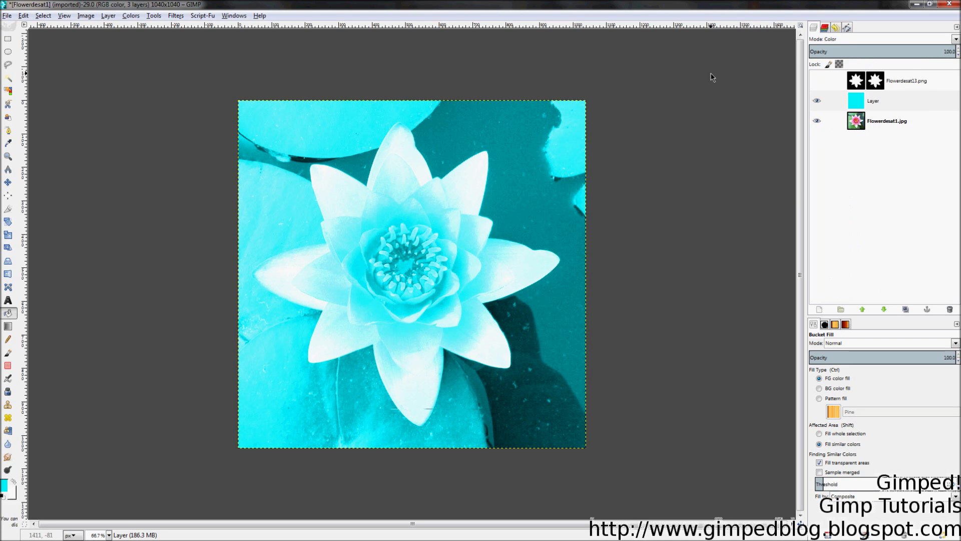
pyautogui.click(6, 487)
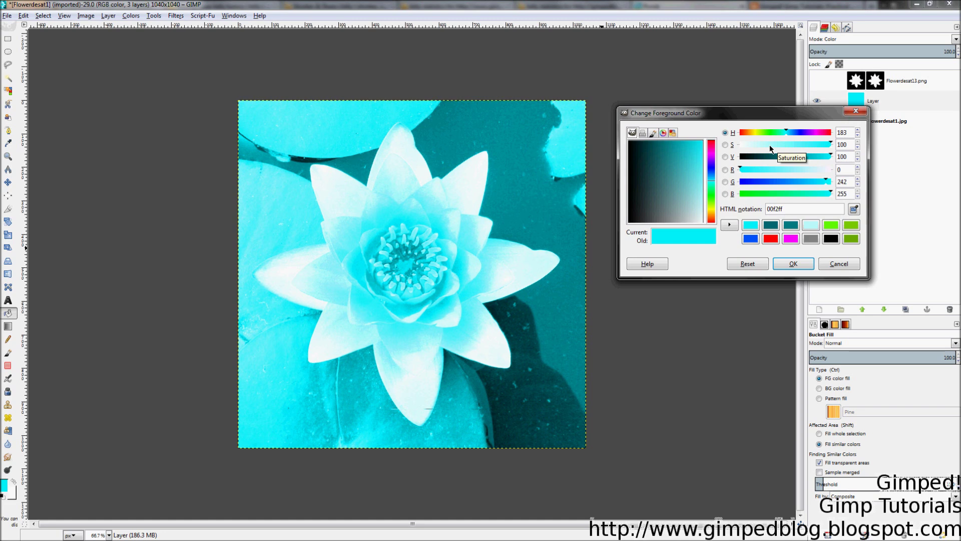
pyautogui.moveTo(770, 145); pyautogui.dragTo(755, 151)
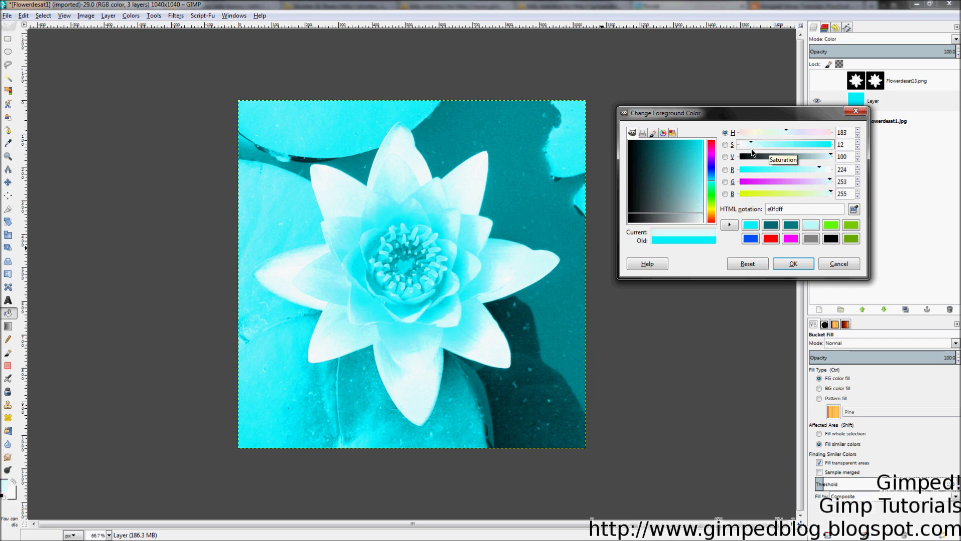
pyautogui.click(790, 264)
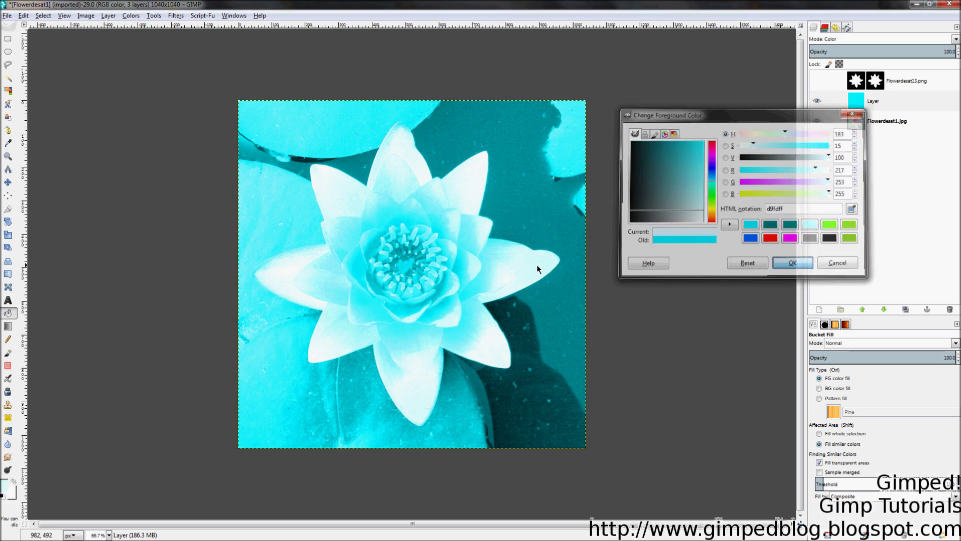
pyautogui.click(491, 252)
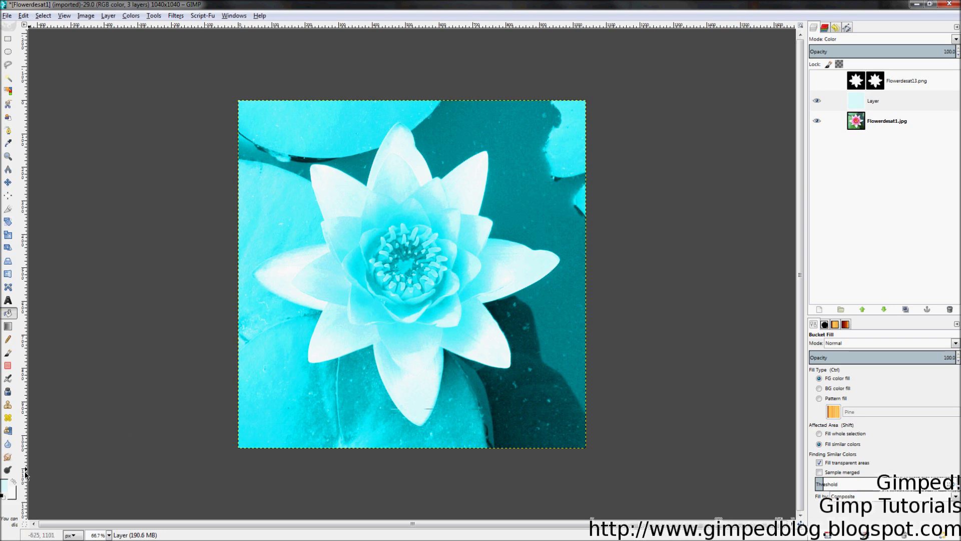
# - Darken the foreground to a grey-teal and refill the overlay layer with it
pyautogui.click(6, 486)
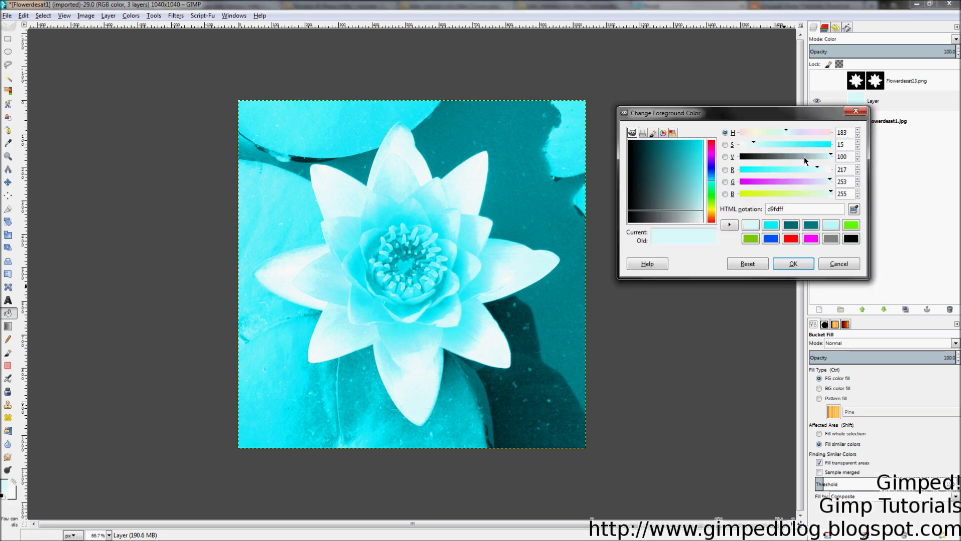
pyautogui.moveTo(805, 157); pyautogui.dragTo(788, 159)
pyautogui.click(792, 263)
pyautogui.click(529, 239)
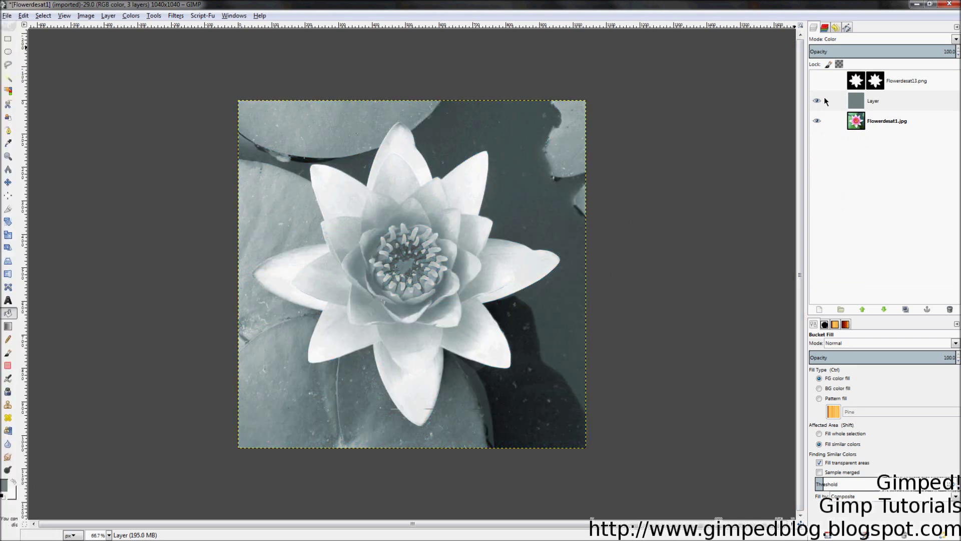
pyautogui.click(862, 39)
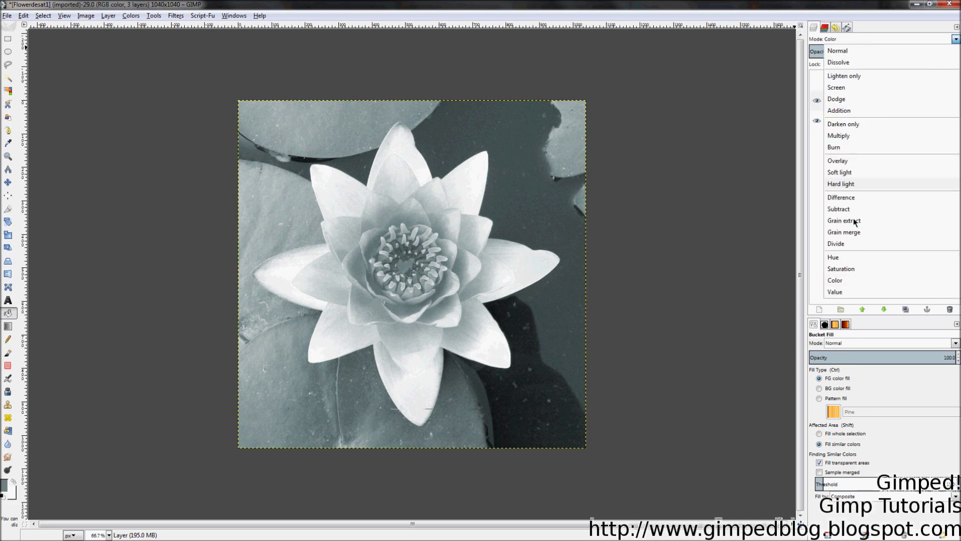
# - Set the overlay layer to Hue mode and reselect the earlier pale cyan colour
pyautogui.click(849, 253)
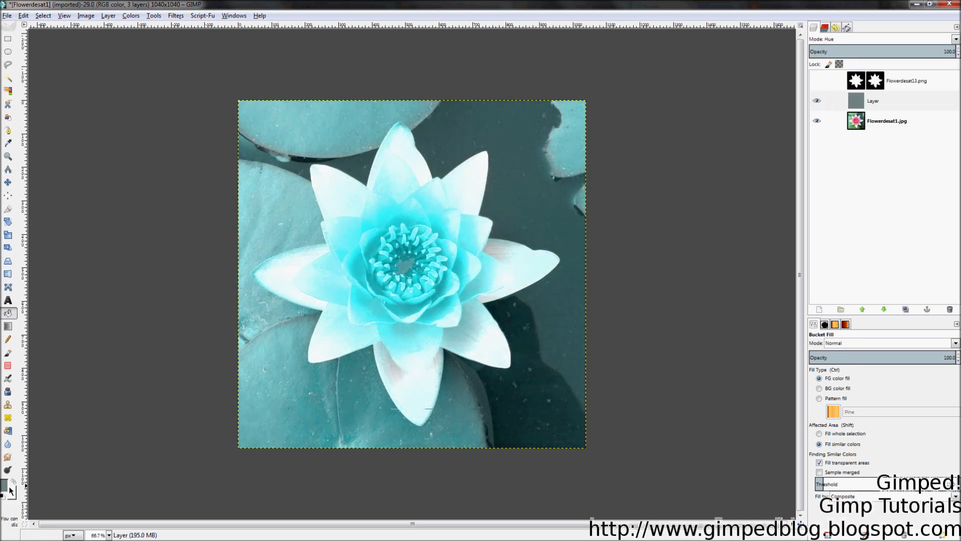
pyautogui.click(6, 486)
pyautogui.click(773, 225)
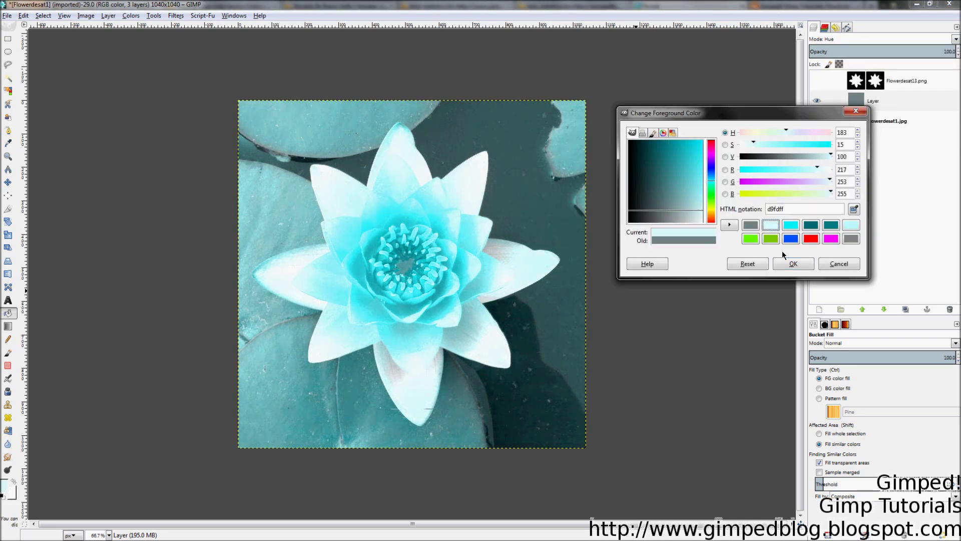
pyautogui.click(777, 266)
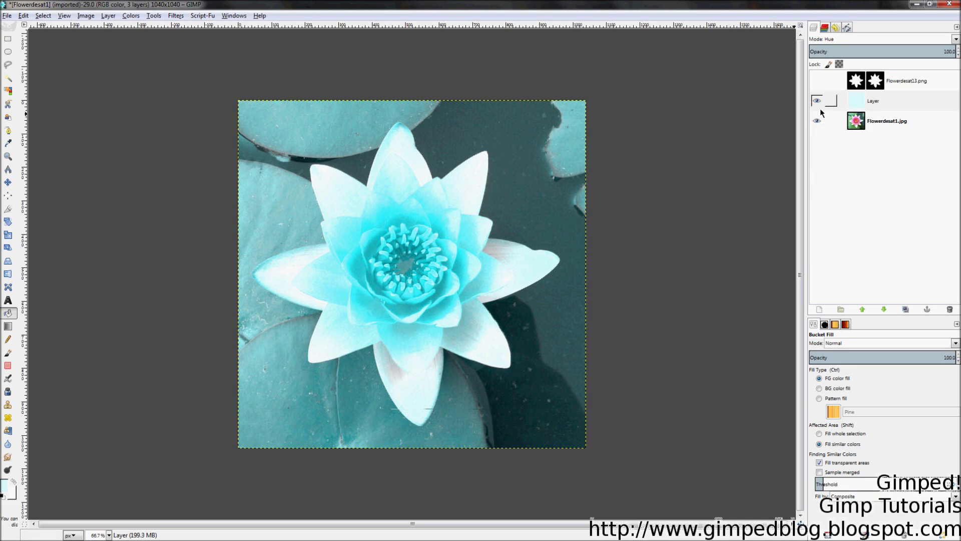
# - Refill the overlay layer with a saturated blue-violet
pyautogui.click(6, 485)
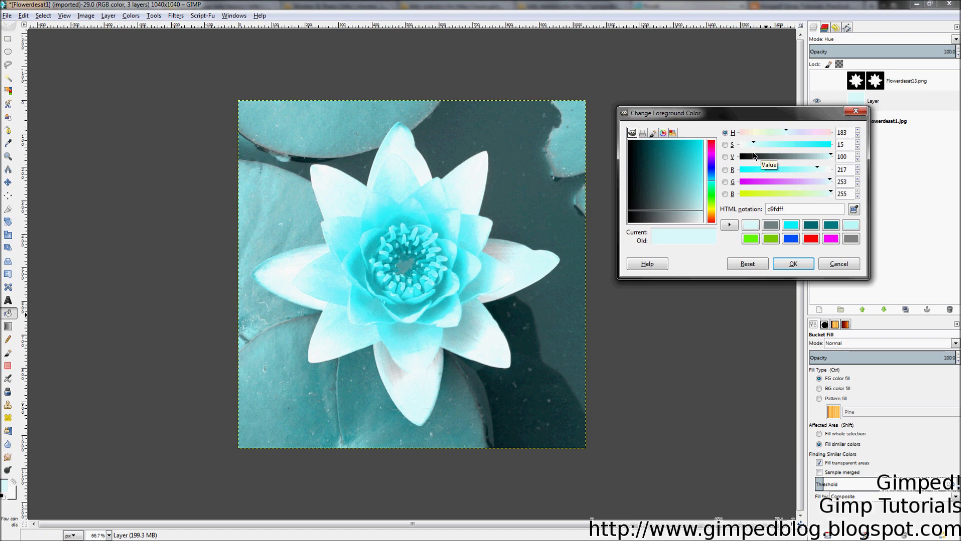
pyautogui.moveTo(779, 132); pyautogui.dragTo(801, 130)
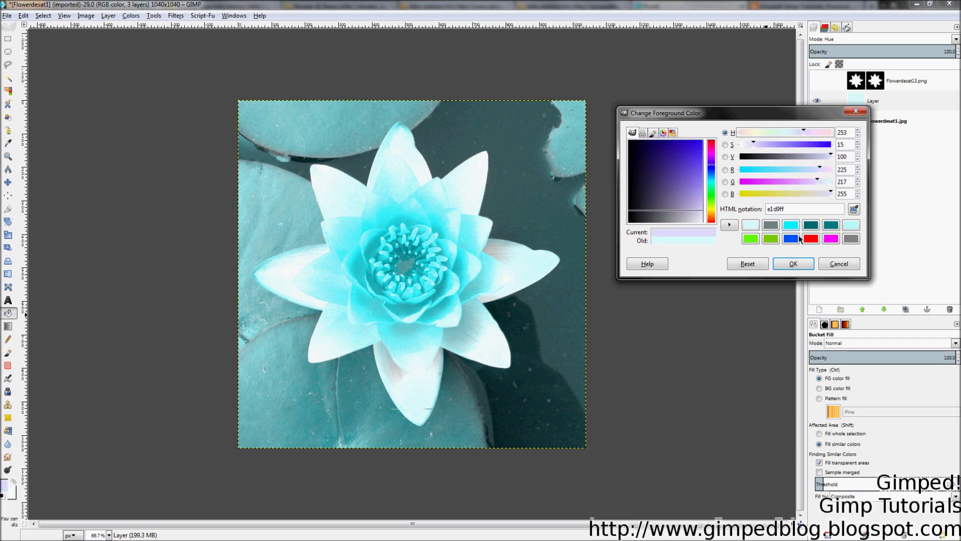
pyautogui.click(703, 189)
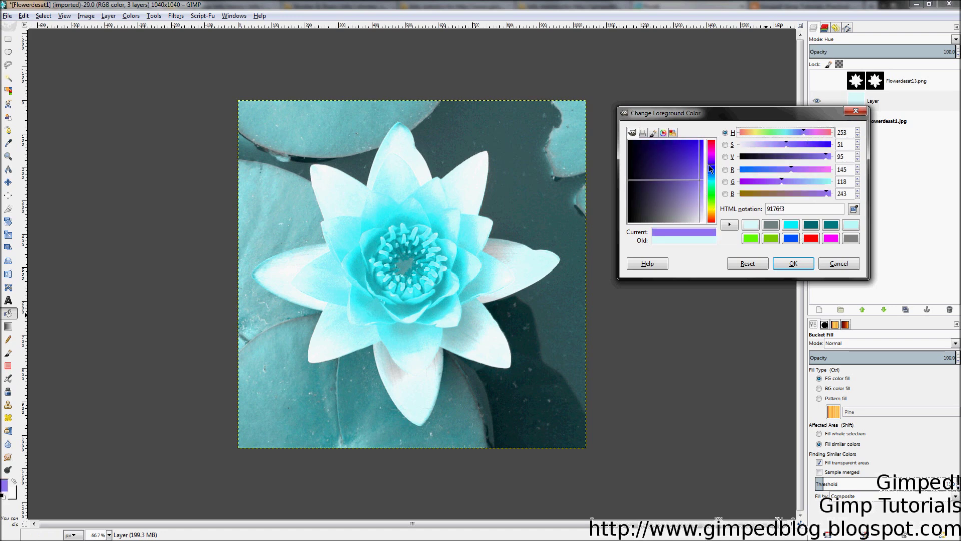
pyautogui.click(793, 264)
pyautogui.click(439, 260)
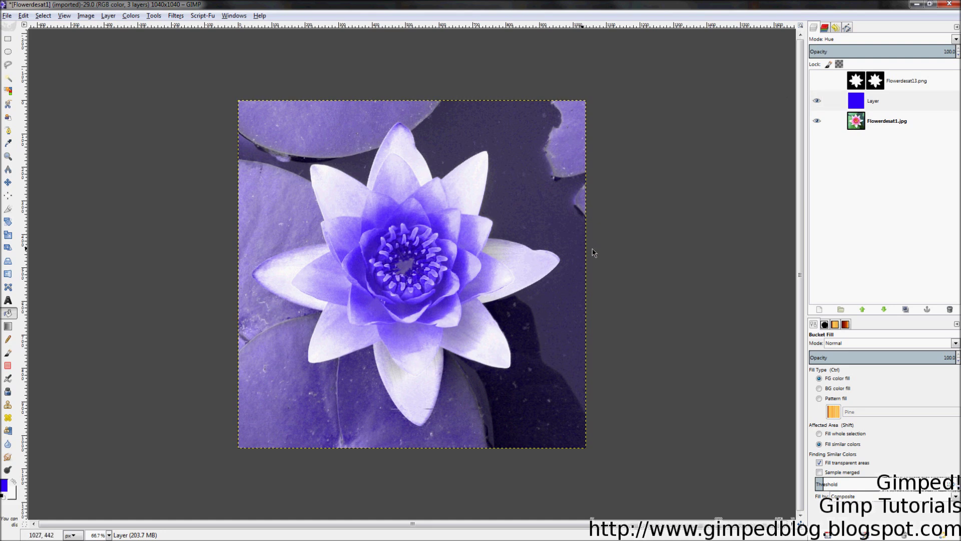
pyautogui.click(837, 39)
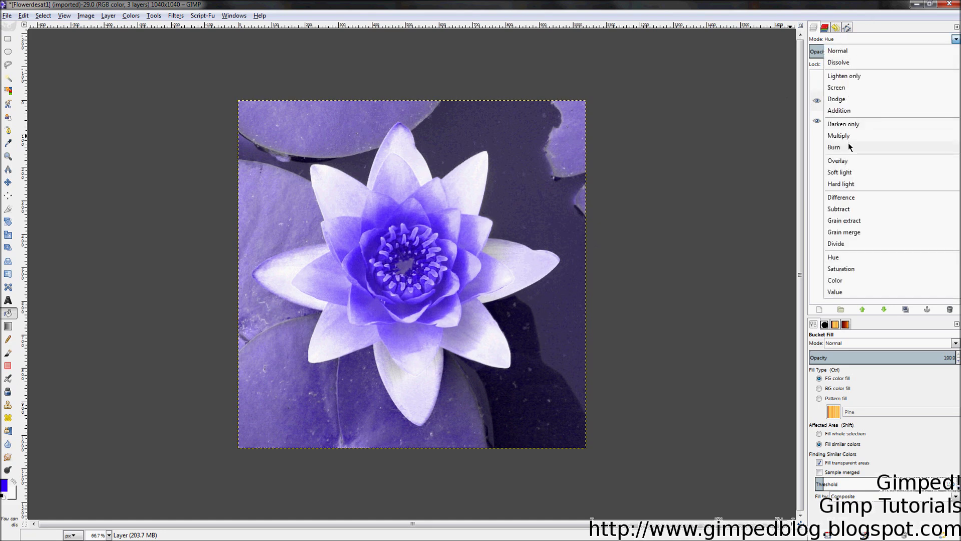
# - Cycle the blue layer through Overlay, Color and Dissolve, ending back in Hue mode
pyautogui.click(839, 161)
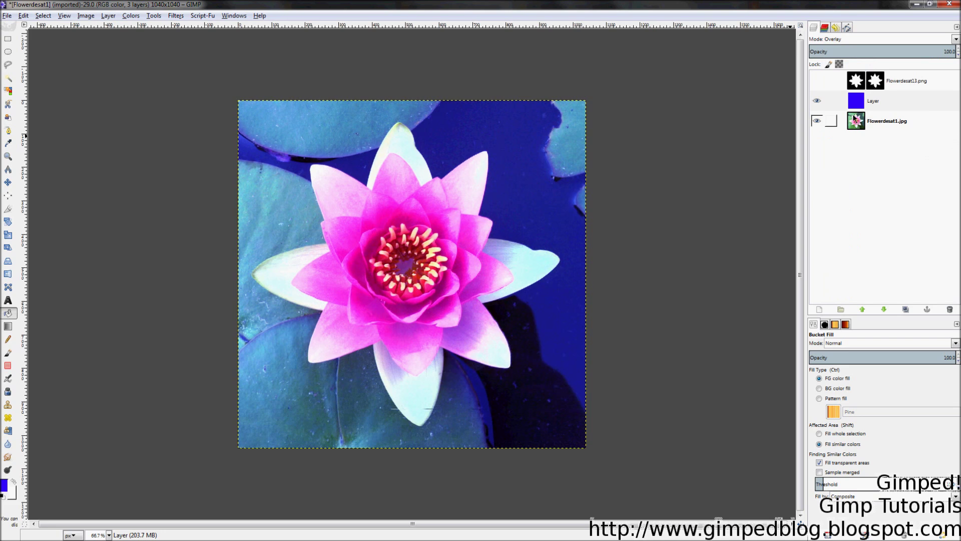
pyautogui.click(881, 40)
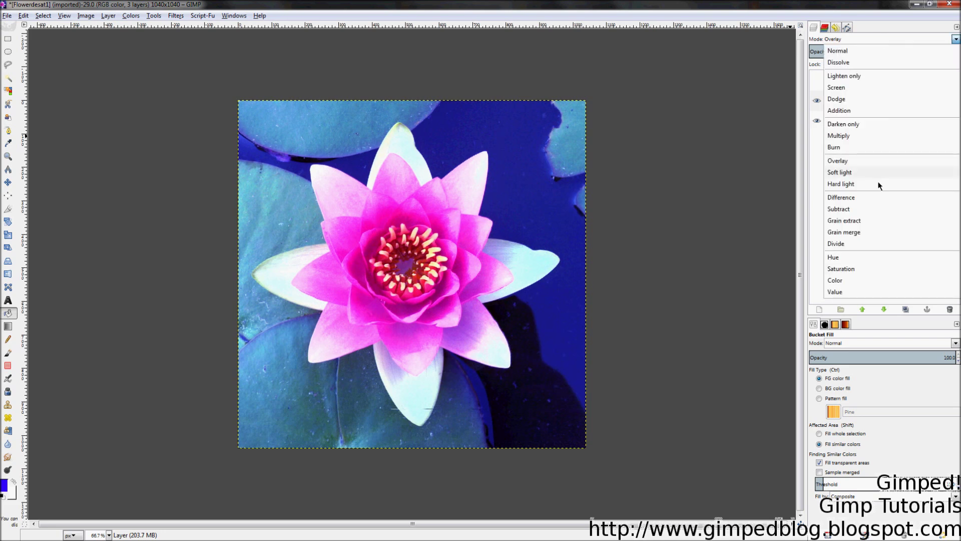
pyautogui.click(854, 275)
pyautogui.click(852, 40)
pyautogui.click(852, 51)
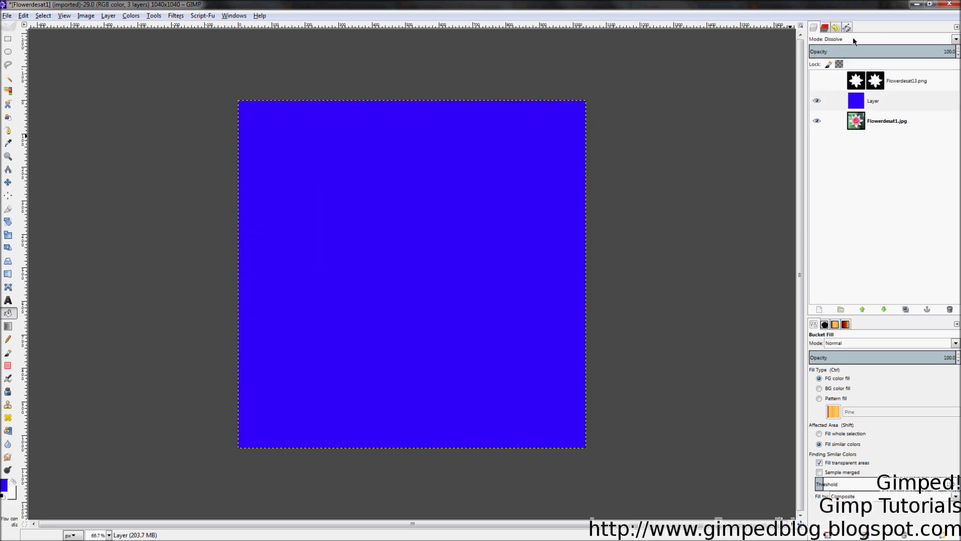
pyautogui.click(854, 41)
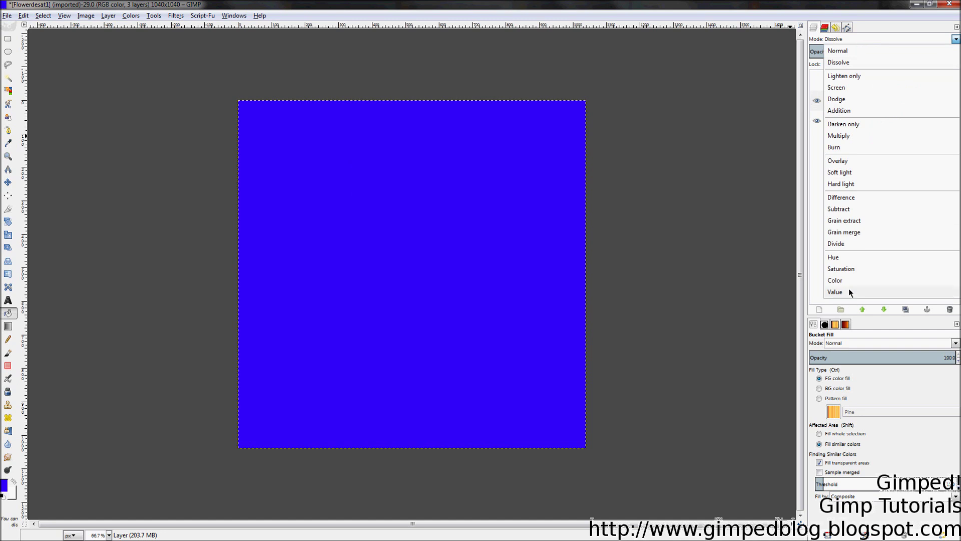
pyautogui.click(853, 258)
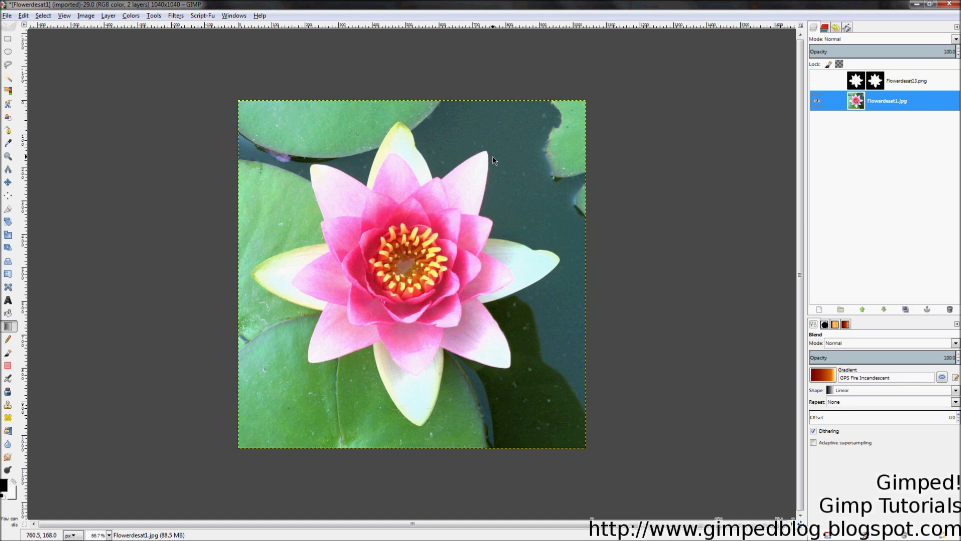
# - Start a New Layer from the Flowerdesat1.jpg layer's context menu
pyautogui.rightClick(826, 104)
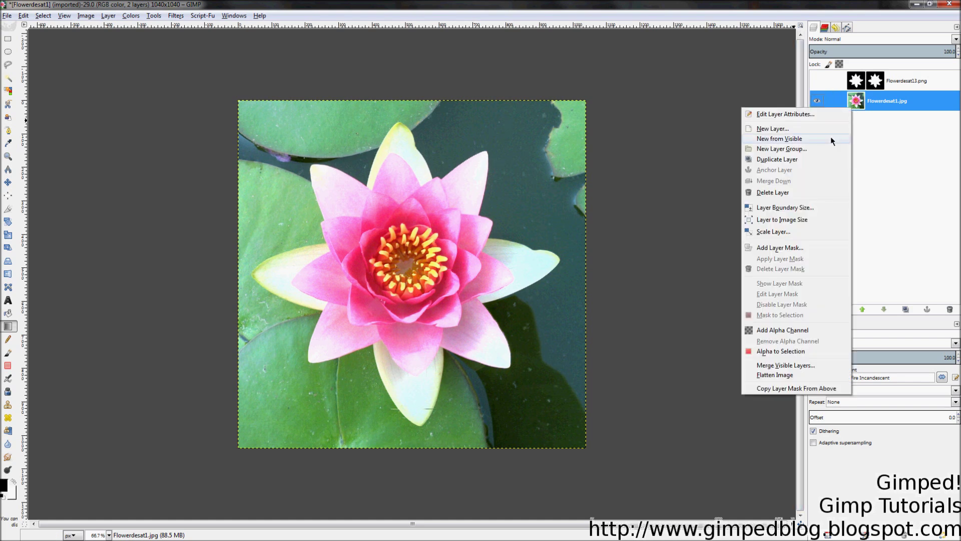
pyautogui.click(827, 130)
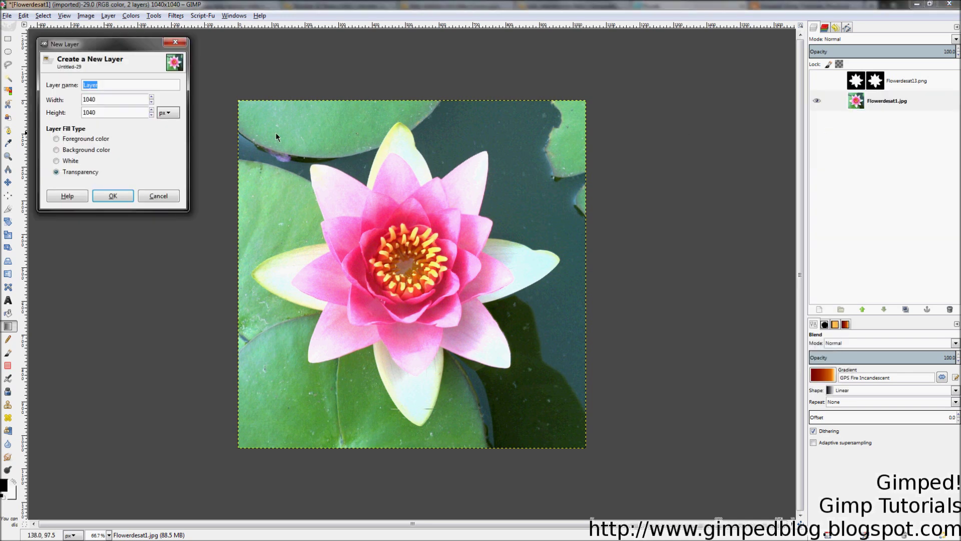
# - Create a transparent Overlay-mode layer and bucket-fill it with black
pyautogui.click(113, 196)
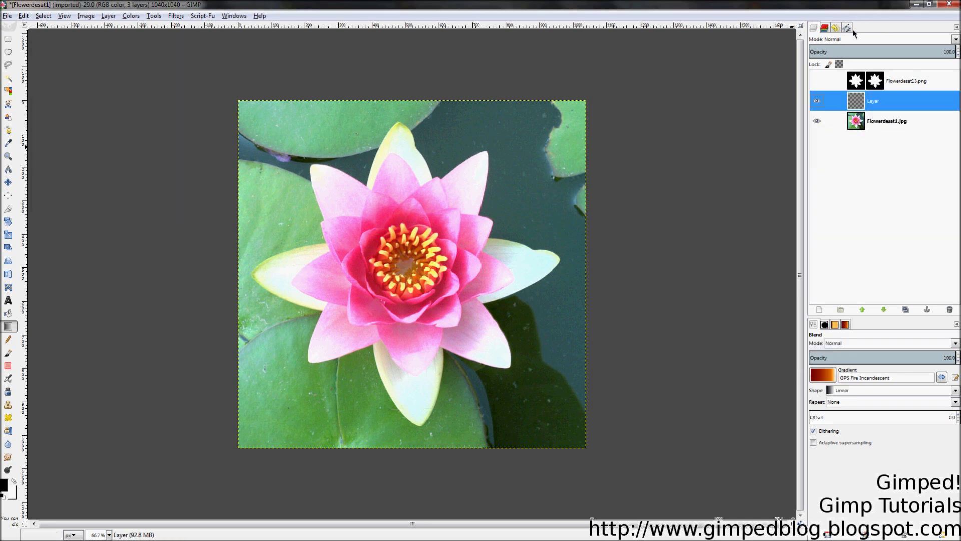
pyautogui.click(843, 39)
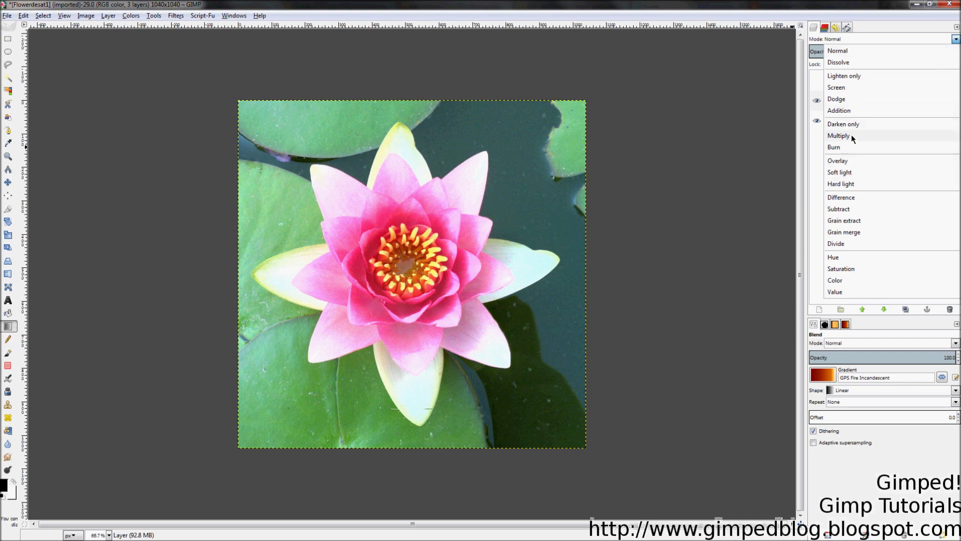
pyautogui.click(852, 160)
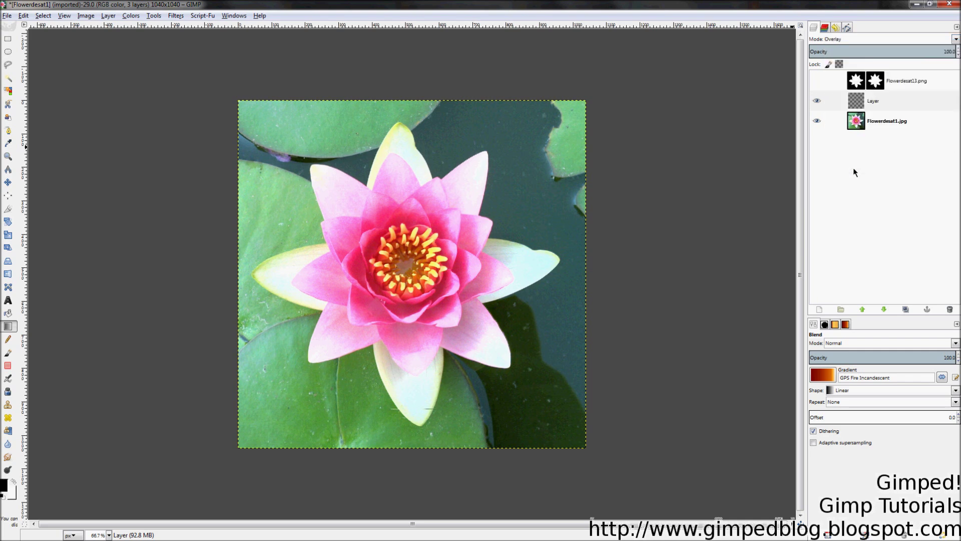
pyautogui.hotkey('shift', 'b')
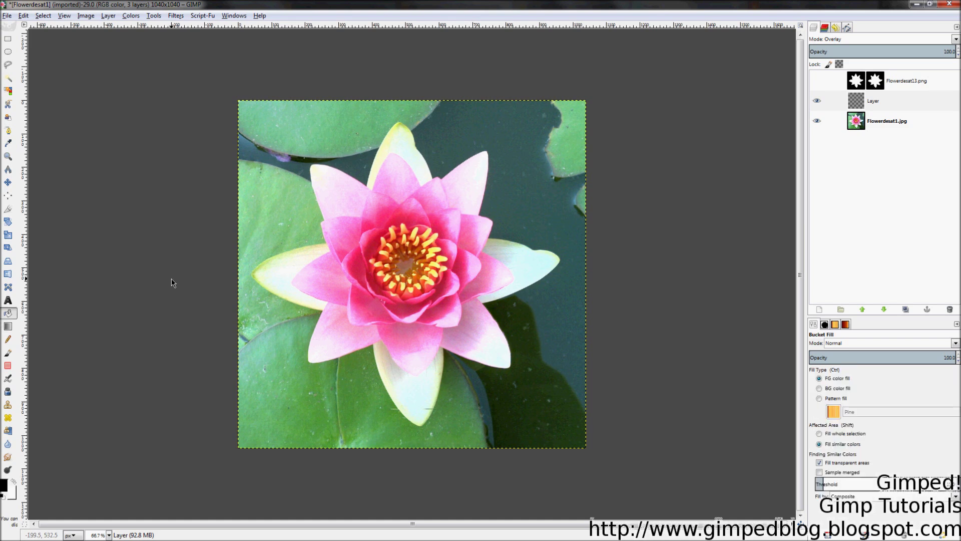
pyautogui.click(377, 237)
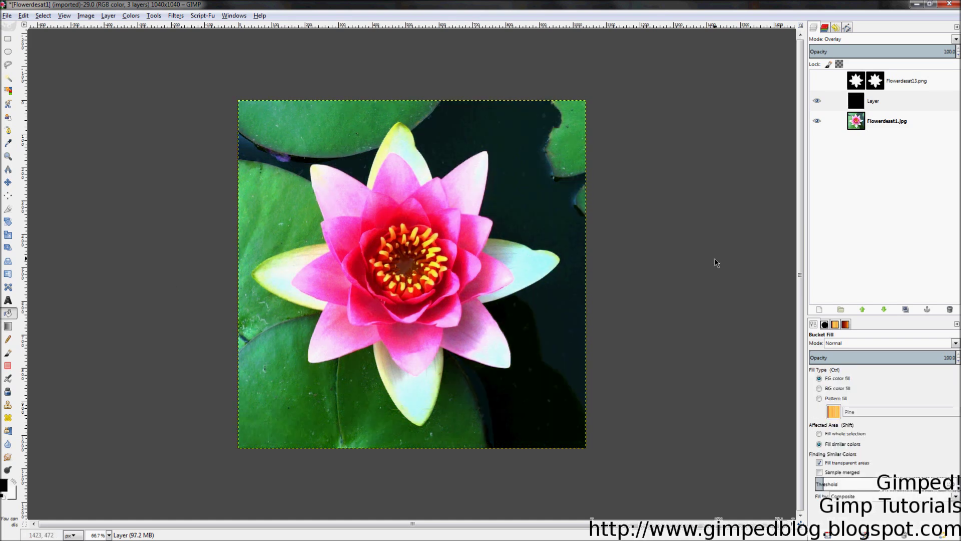
# - Refill the Overlay layer white, toggle its visibility to compare, then swap back to black
pyautogui.press('x')
pyautogui.click(462, 246)
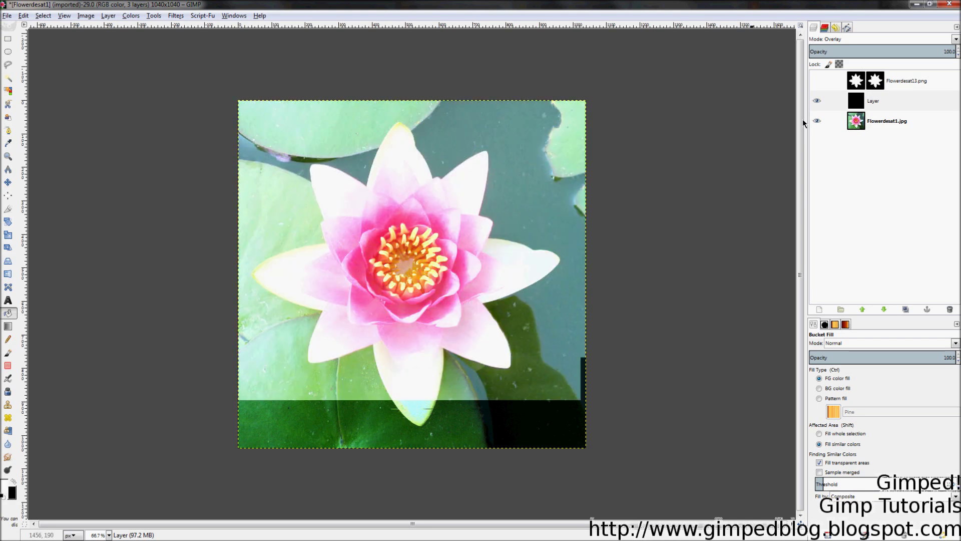
pyautogui.click(817, 102)
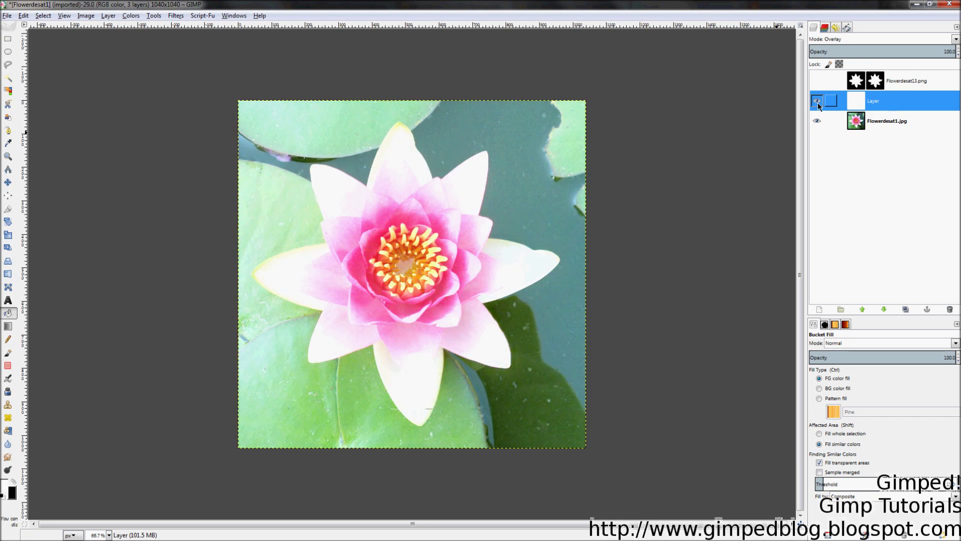
pyautogui.click(817, 103)
pyautogui.press('x')
# - Refill the Overlay layer black and try opacities of 48 and about 37.5
pyautogui.click(494, 236)
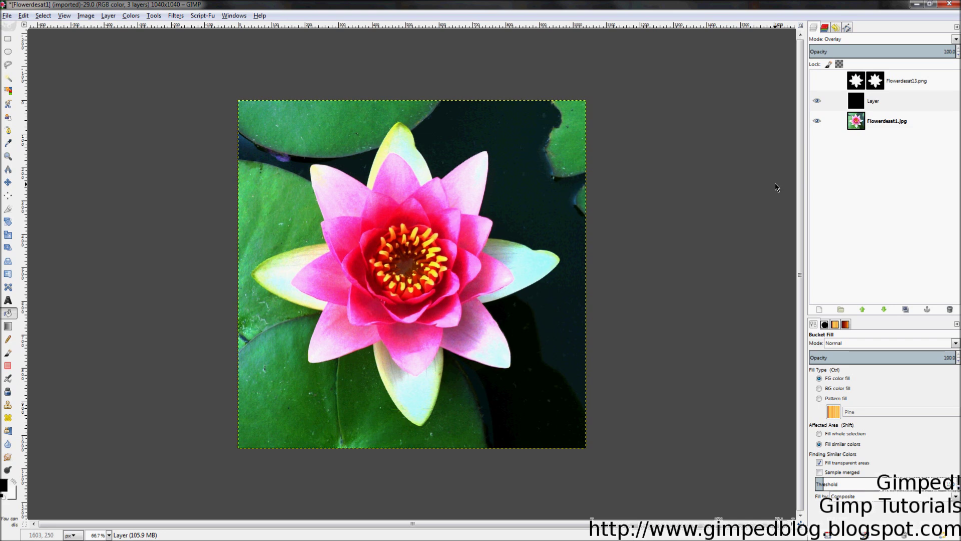
pyautogui.click(915, 52)
pyautogui.write('48')
pyautogui.press('Return')
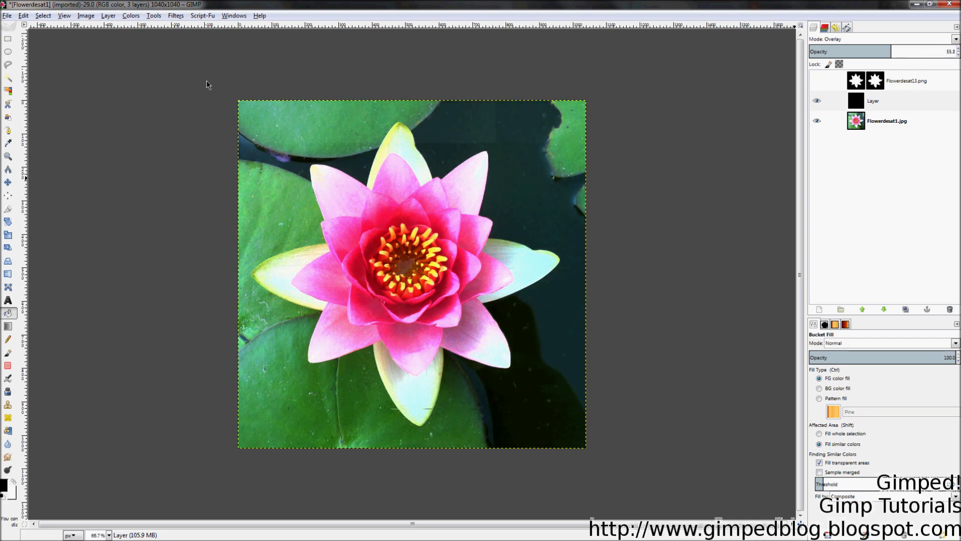
pyautogui.moveTo(151, 86); pyautogui.dragTo(3, 117)
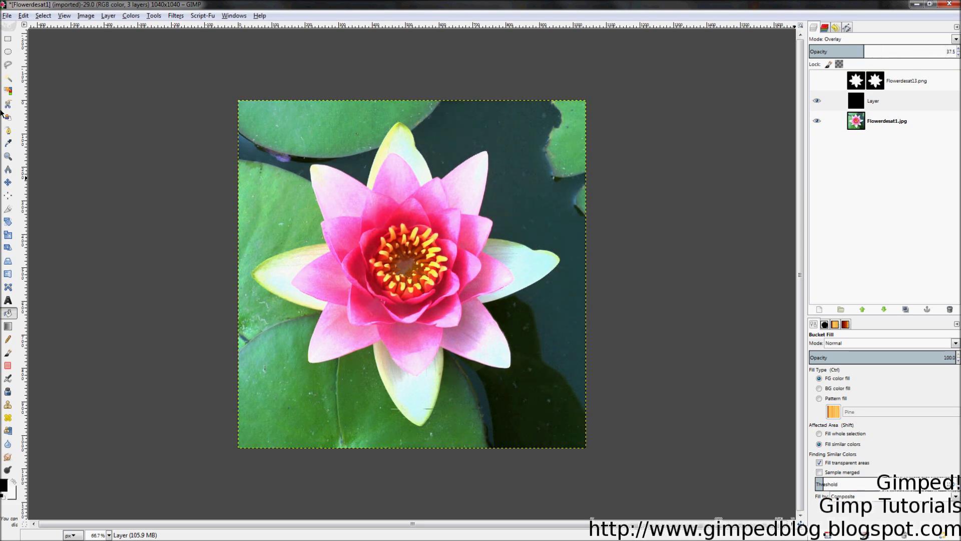
pyautogui.moveTo(863, 53)
pyautogui.mouseDown()
pyautogui.moveTo(814, 52)
pyautogui.moveTo(955, 51)
pyautogui.mouseUp()
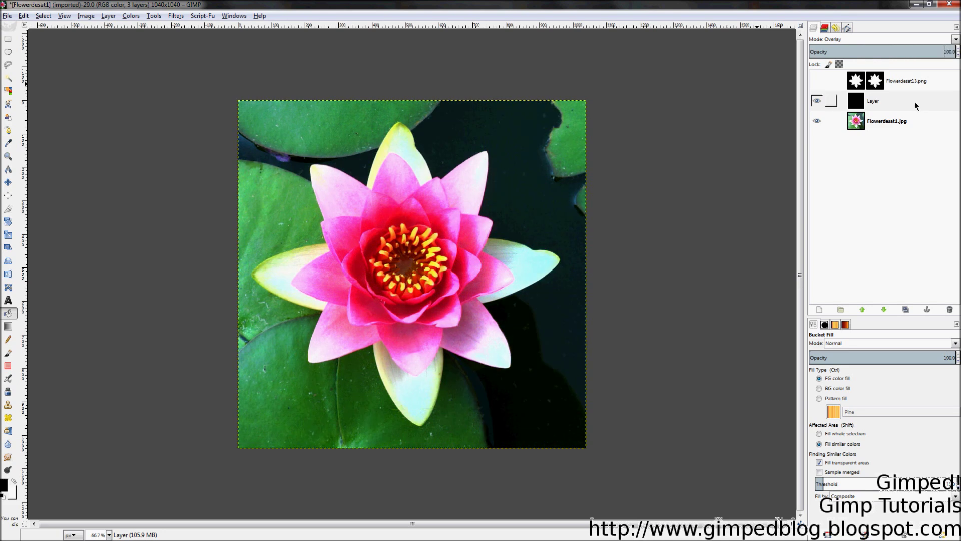
pyautogui.click(883, 111)
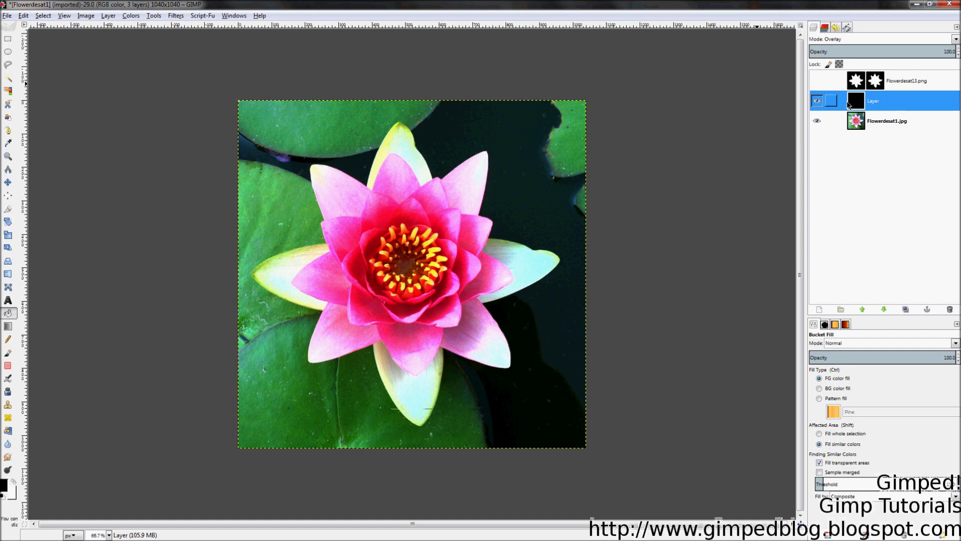
pyautogui.click(818, 81)
pyautogui.click(817, 82)
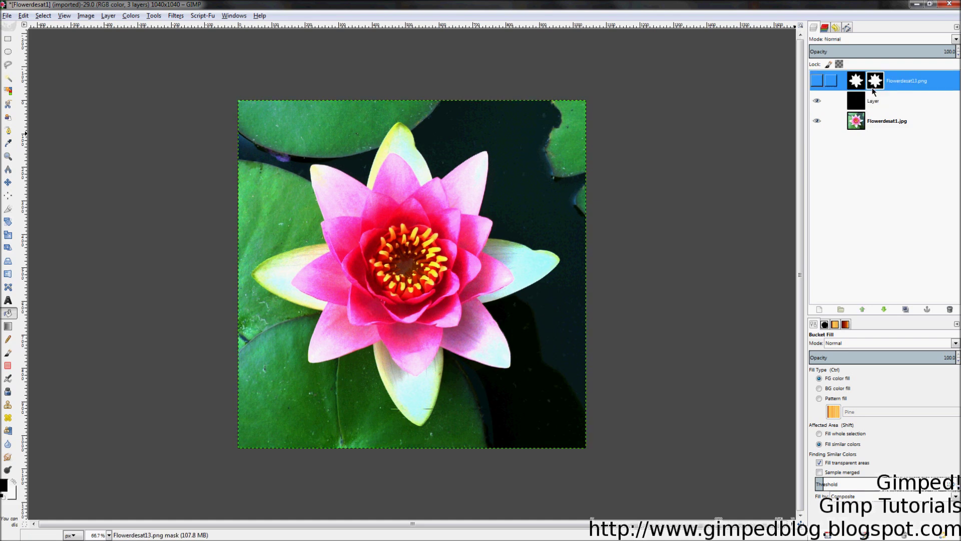
# - Copy the star mask onto the Overlay layer, then hide the star layer
pyautogui.click(817, 81)
pyautogui.rightClick(851, 101)
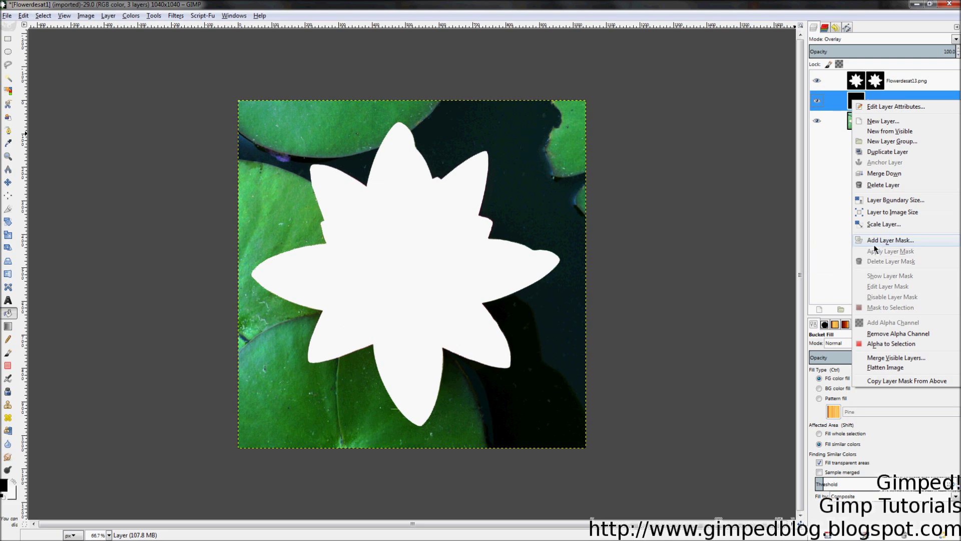
pyautogui.click(888, 381)
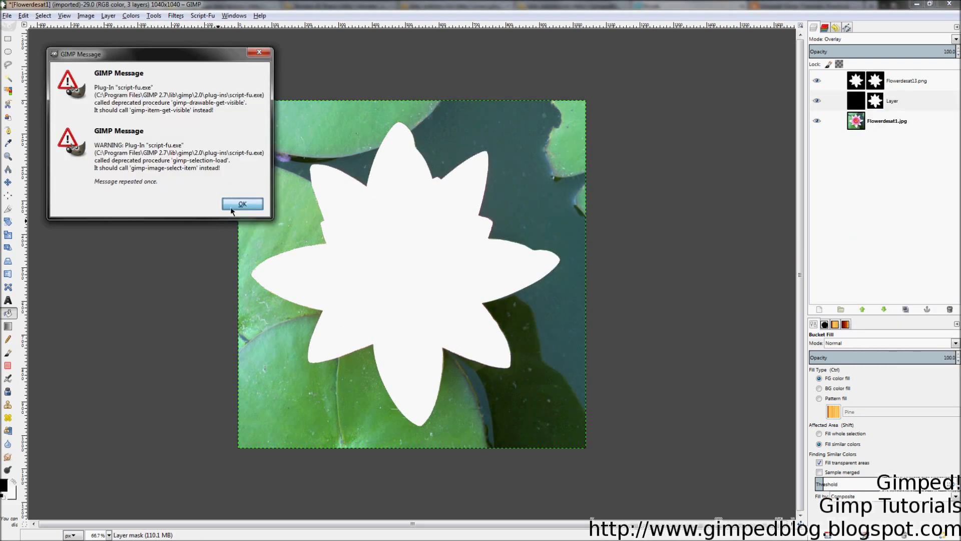
pyautogui.click(242, 204)
pyautogui.click(818, 80)
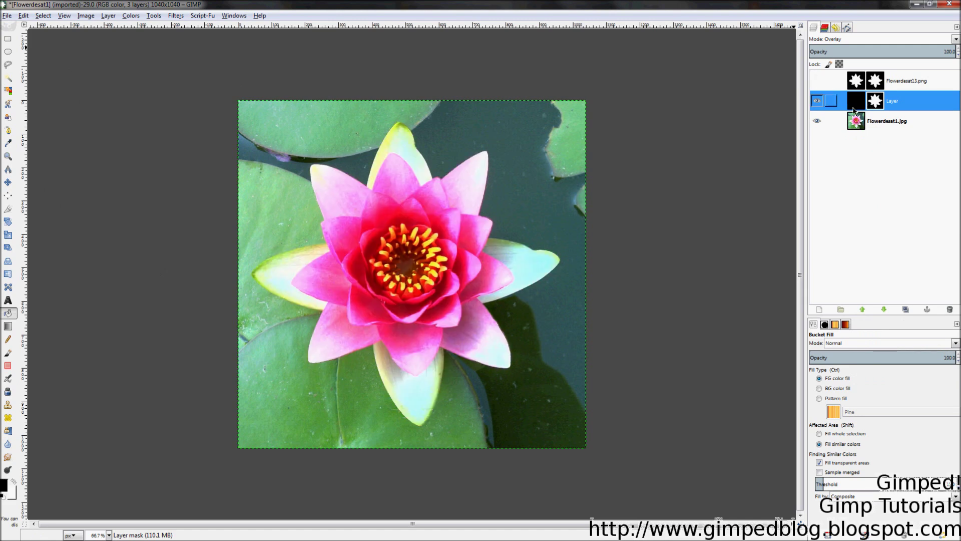
# - Invert the Overlay layer's mask and lower its opacity to about half
pyautogui.click(132, 15)
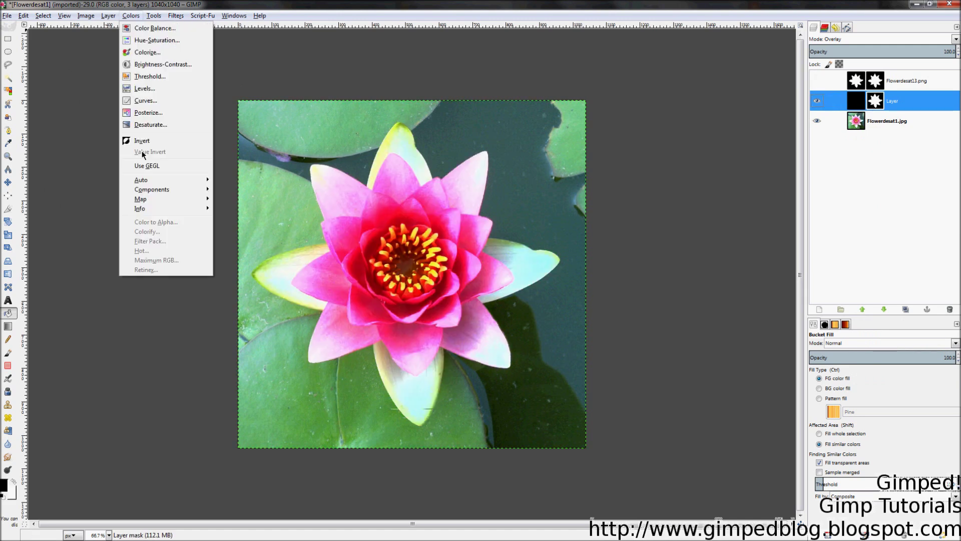
pyautogui.click(142, 141)
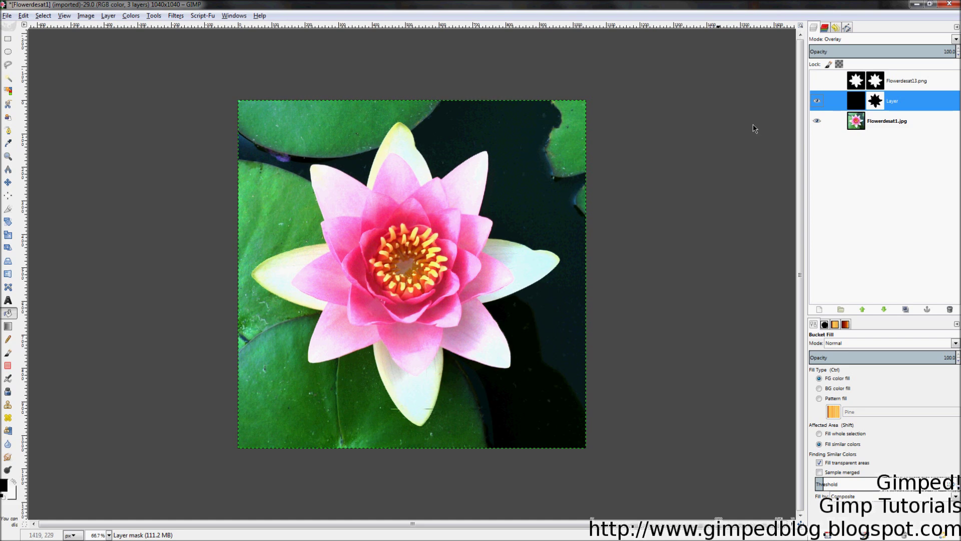
pyautogui.moveTo(933, 58)
pyautogui.mouseDown()
pyautogui.moveTo(195, 65)
pyautogui.moveTo(272, 71)
pyautogui.mouseUp()
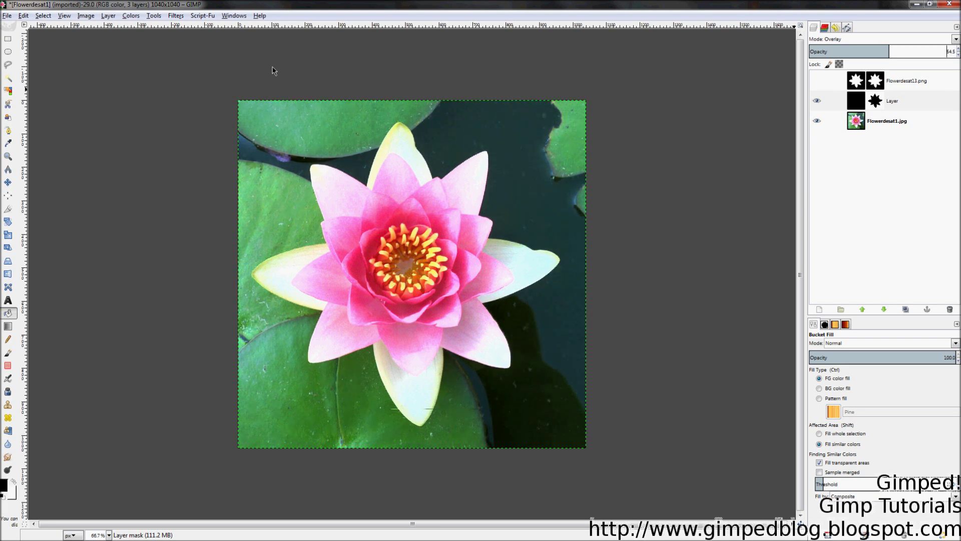
pyautogui.click(822, 101)
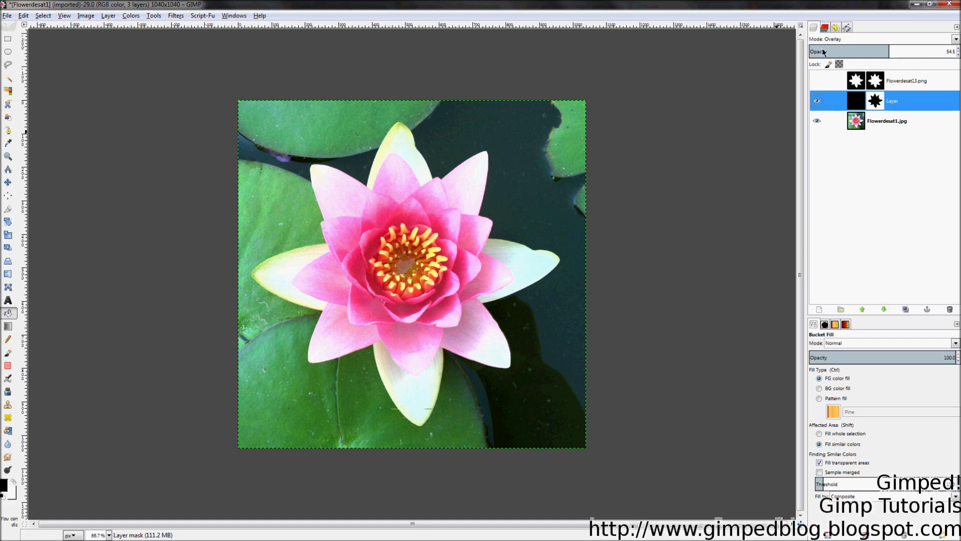
# - Fill the overlay layer itself, not its mask, with green
pyautogui.click(954, 47)
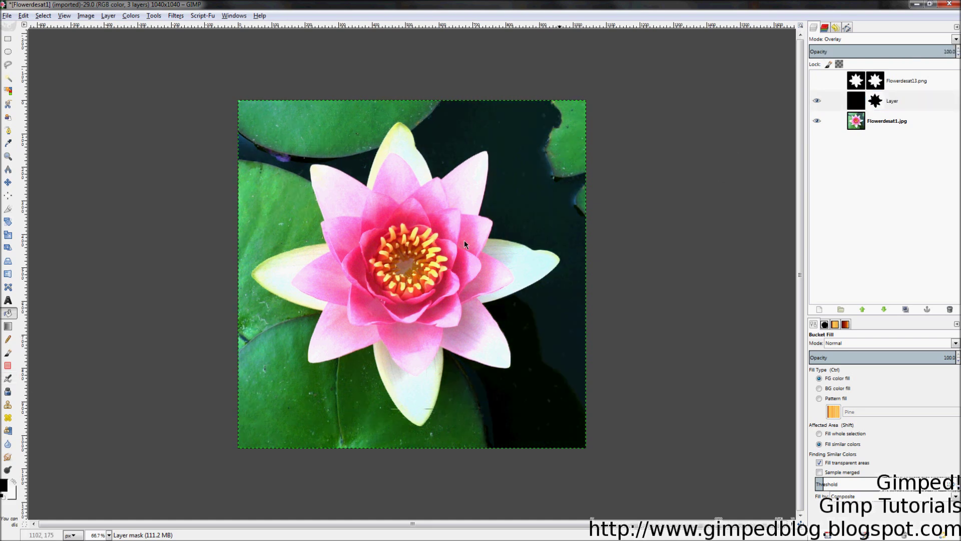
pyautogui.click(5, 485)
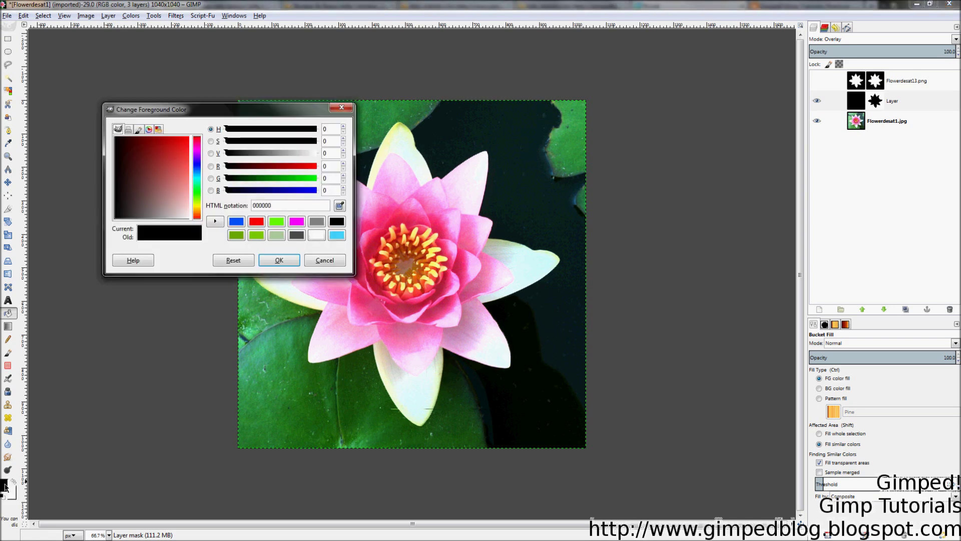
pyautogui.click(256, 235)
pyautogui.click(265, 259)
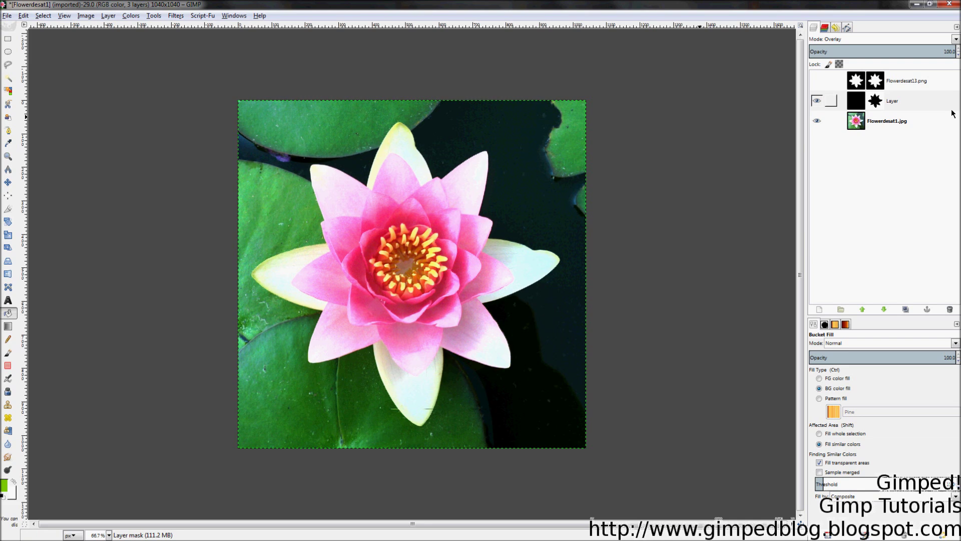
pyautogui.click(855, 101)
pyautogui.click(349, 167)
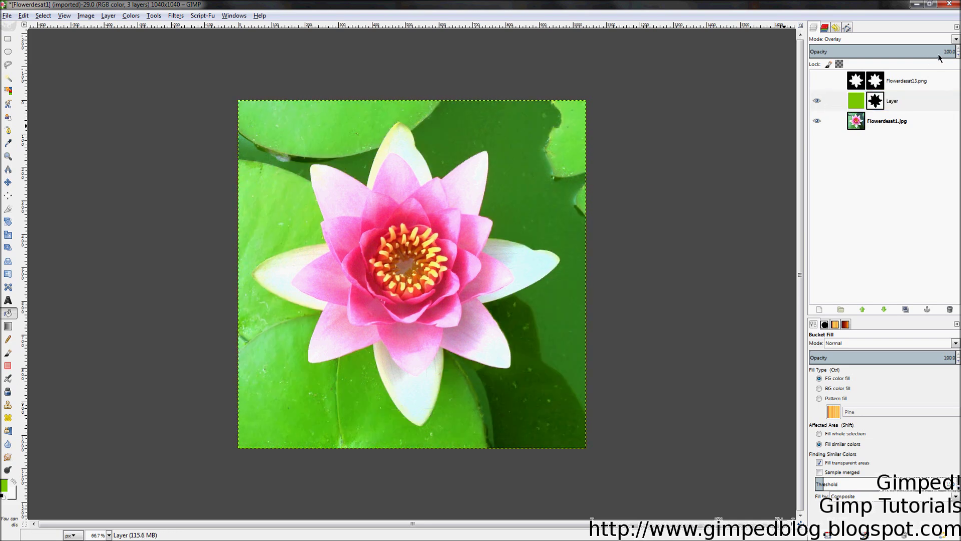
# - Disable the green layer's mask and set its opacity to 100
pyautogui.moveTo(939, 59); pyautogui.dragTo(447, 81)
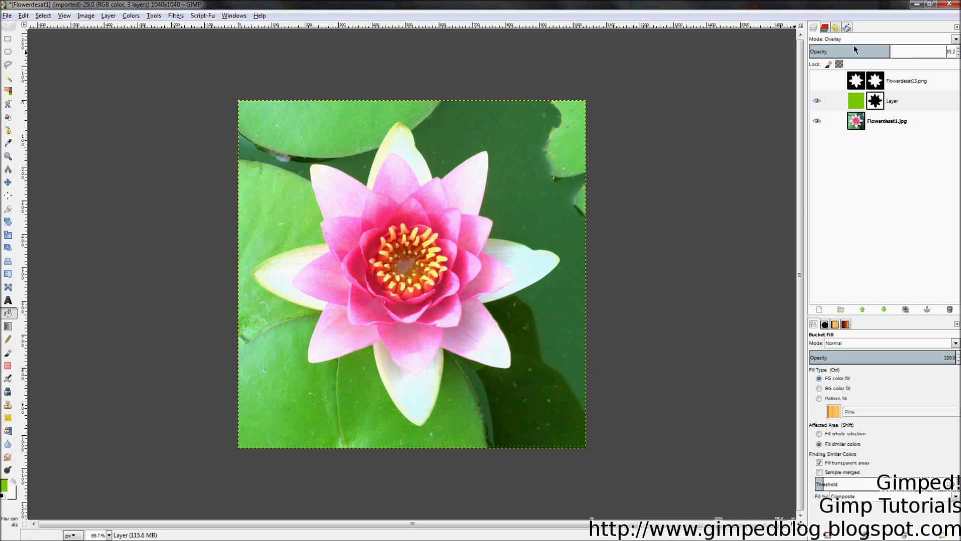
pyautogui.moveTo(863, 53); pyautogui.dragTo(642, 66)
pyautogui.rightClick(875, 113)
pyautogui.press('Escape')
pyautogui.rightClick(880, 102)
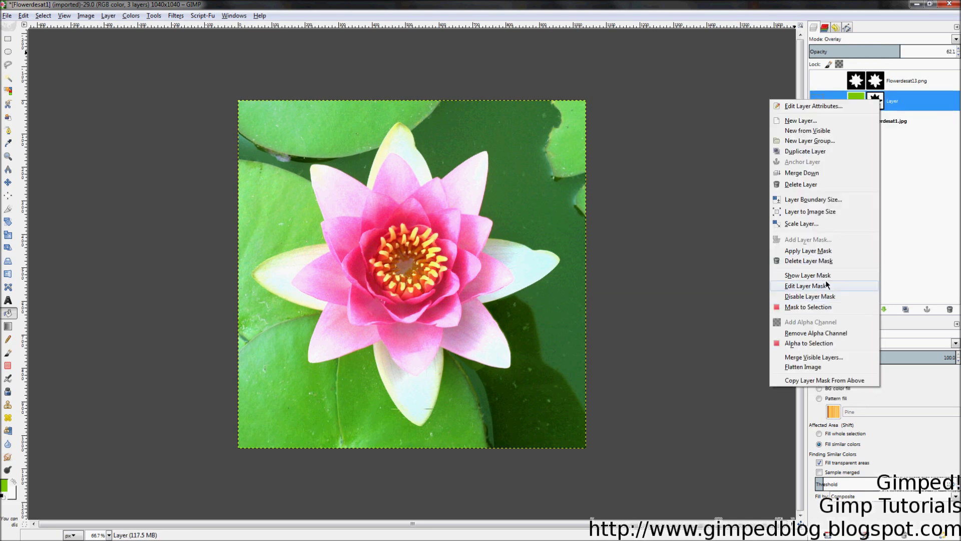
pyautogui.click(831, 296)
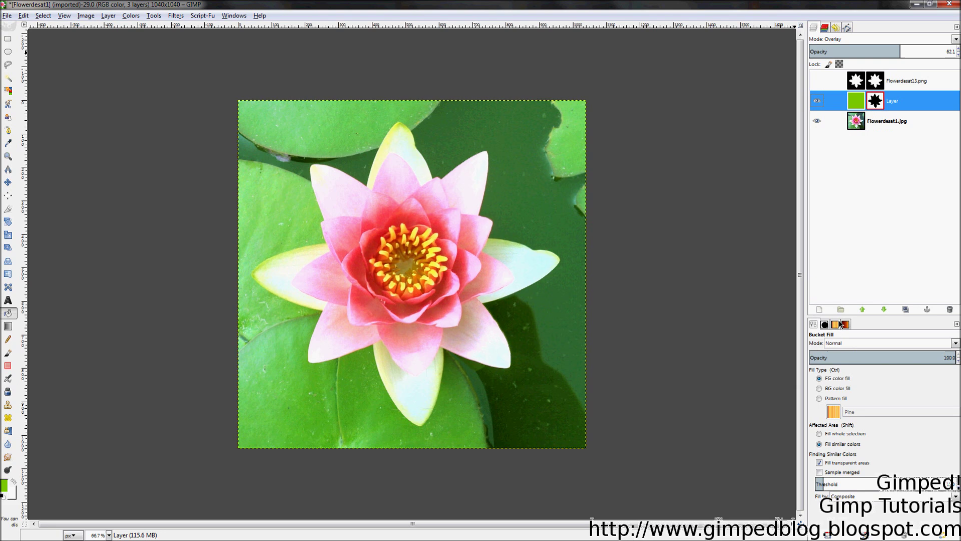
pyautogui.moveTo(830, 52); pyautogui.dragTo(839, 47)
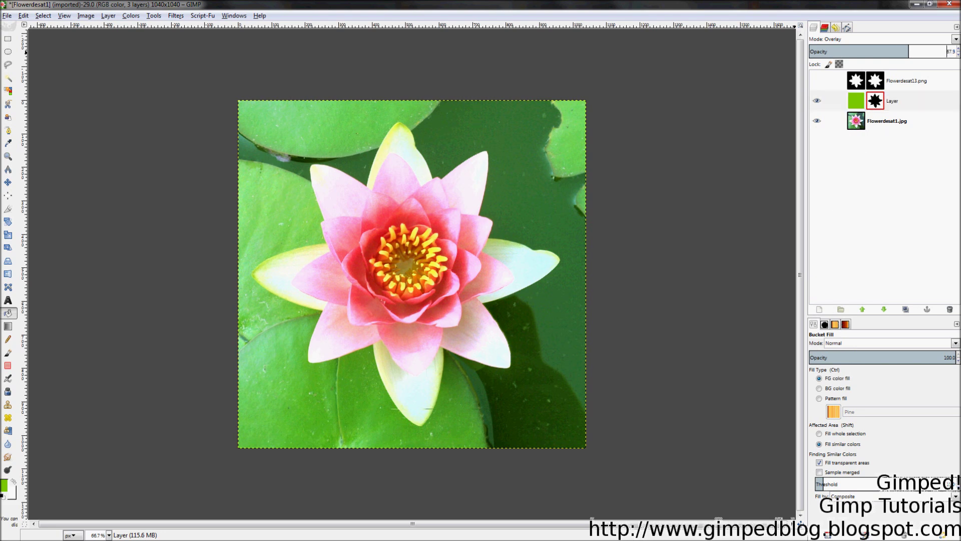
pyautogui.write('100')
pyautogui.press('Return')
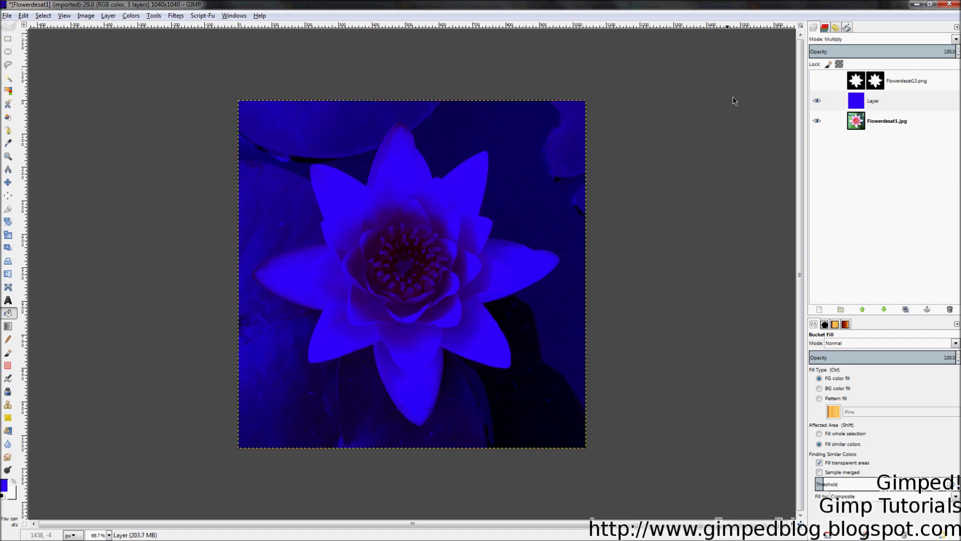
# - Try Screen, Multiply, Value and Color blend modes on the blue layer
pyautogui.click(847, 41)
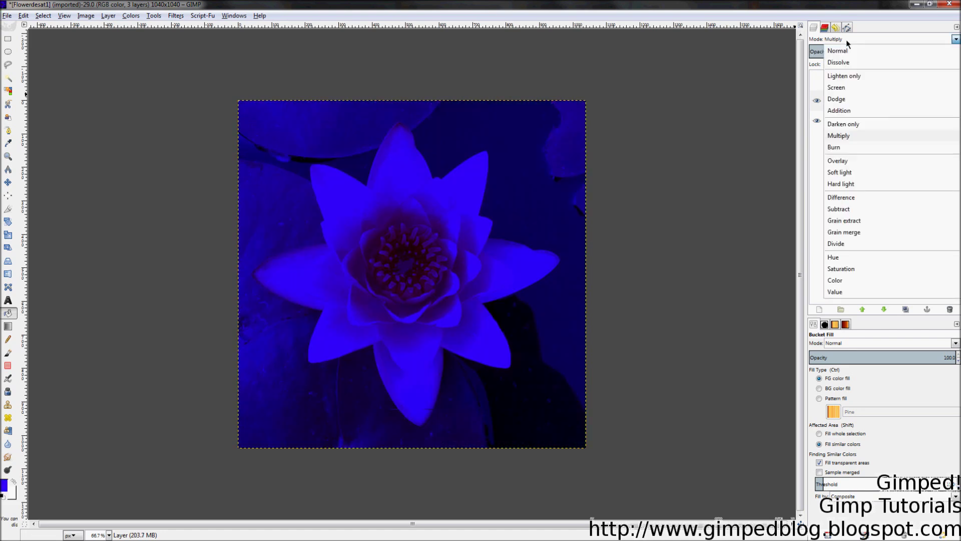
pyautogui.click(841, 87)
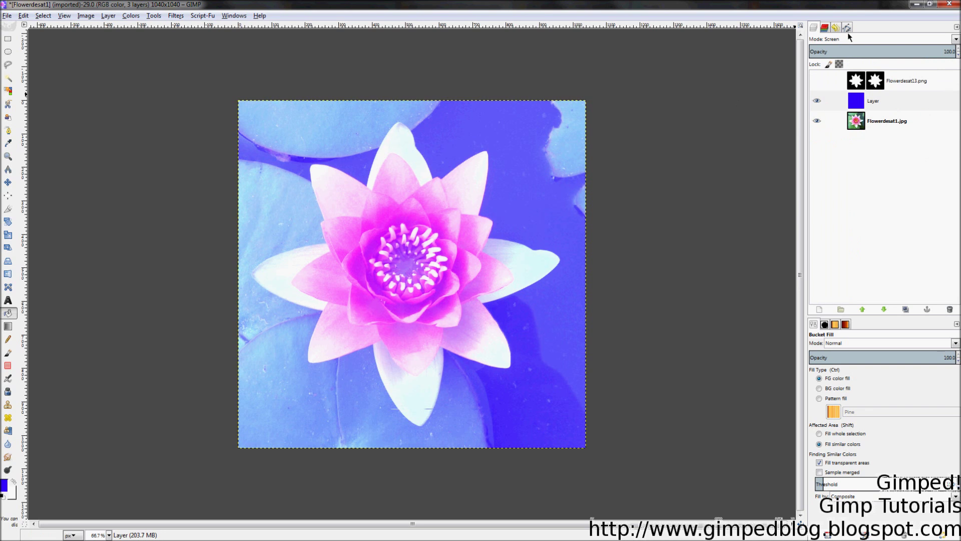
pyautogui.click(848, 39)
pyautogui.click(845, 136)
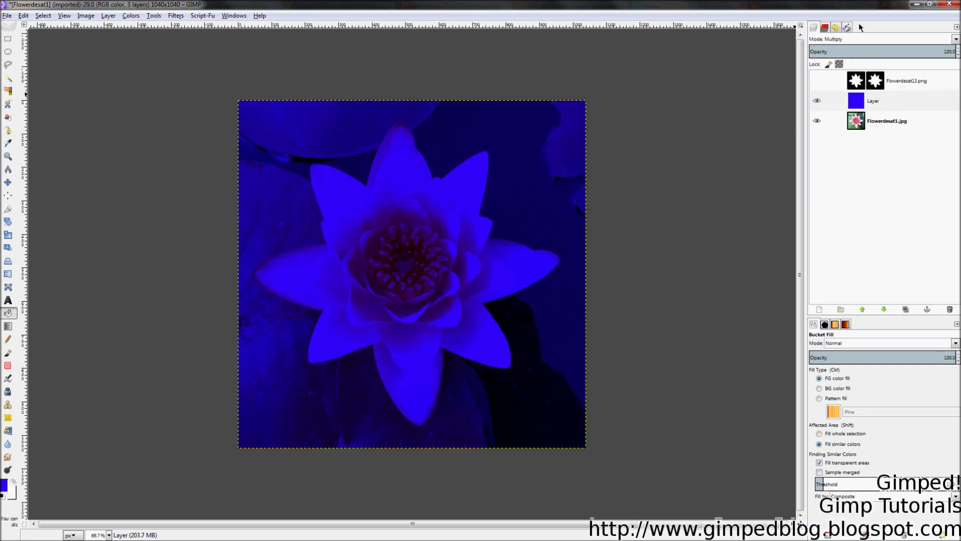
pyautogui.click(857, 38)
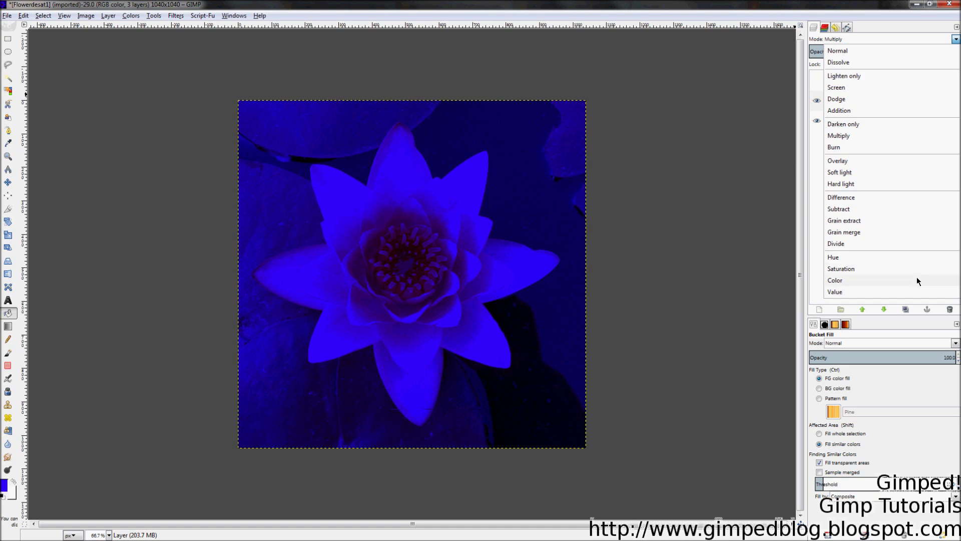
pyautogui.click(912, 291)
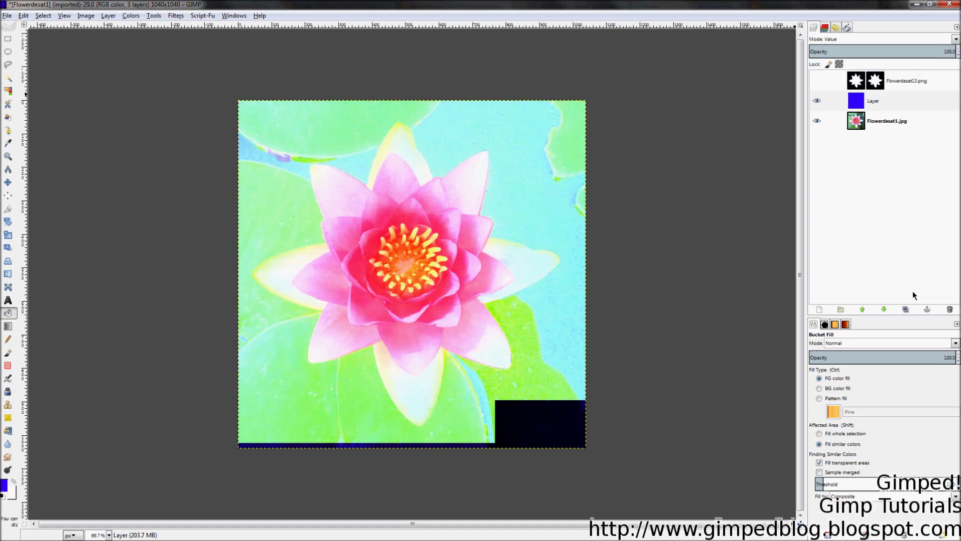
pyautogui.click(886, 38)
pyautogui.click(852, 281)
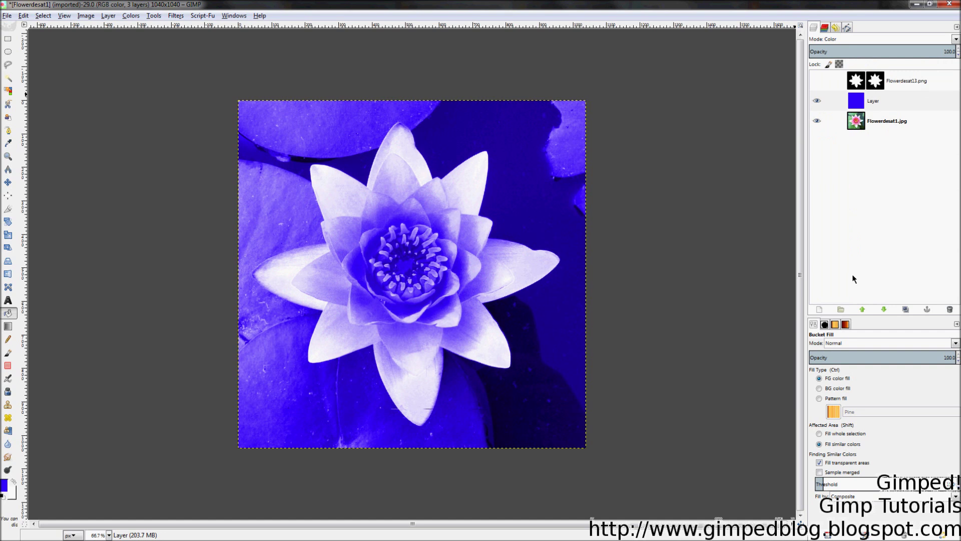
# - Compare Multiply, Soft light and Hard light, settling on Soft light
pyautogui.click(835, 40)
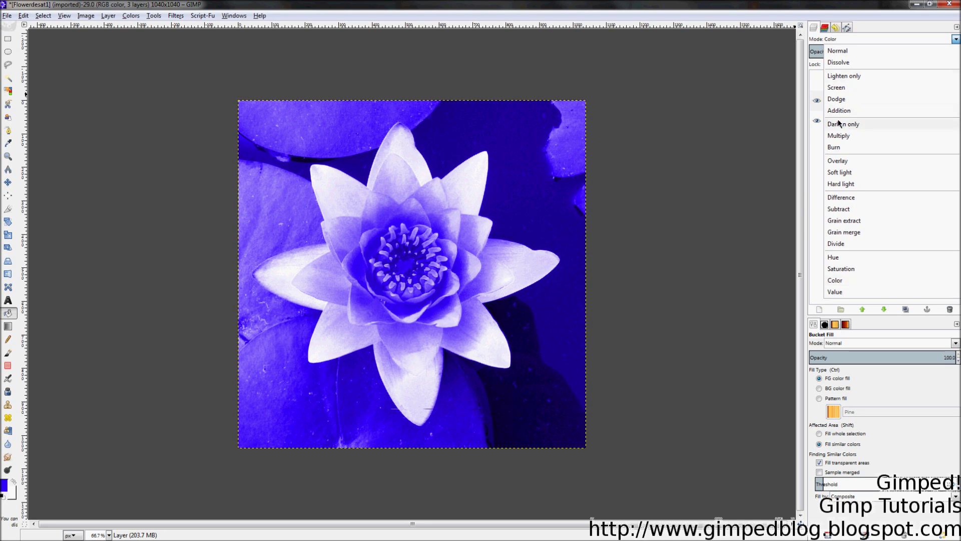
pyautogui.click(849, 136)
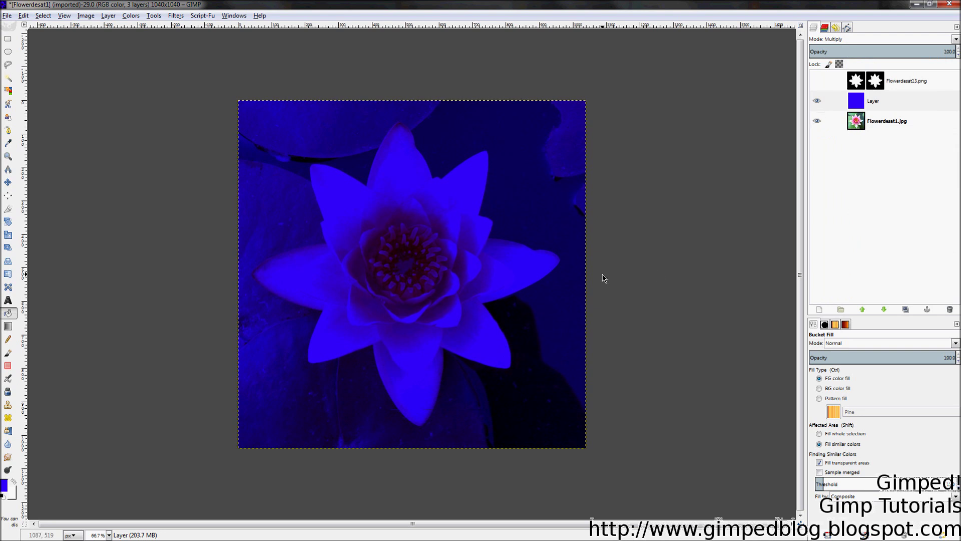
pyautogui.click(837, 39)
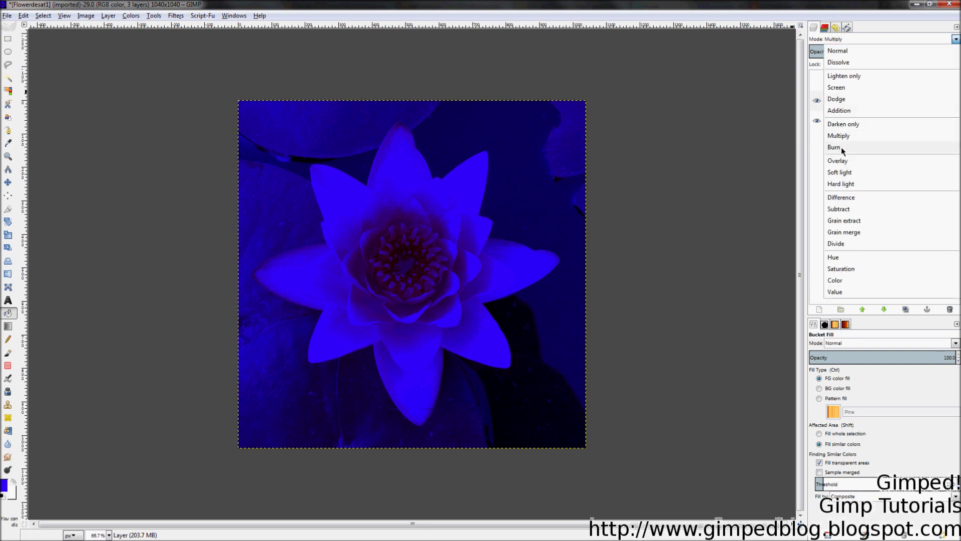
pyautogui.click(841, 173)
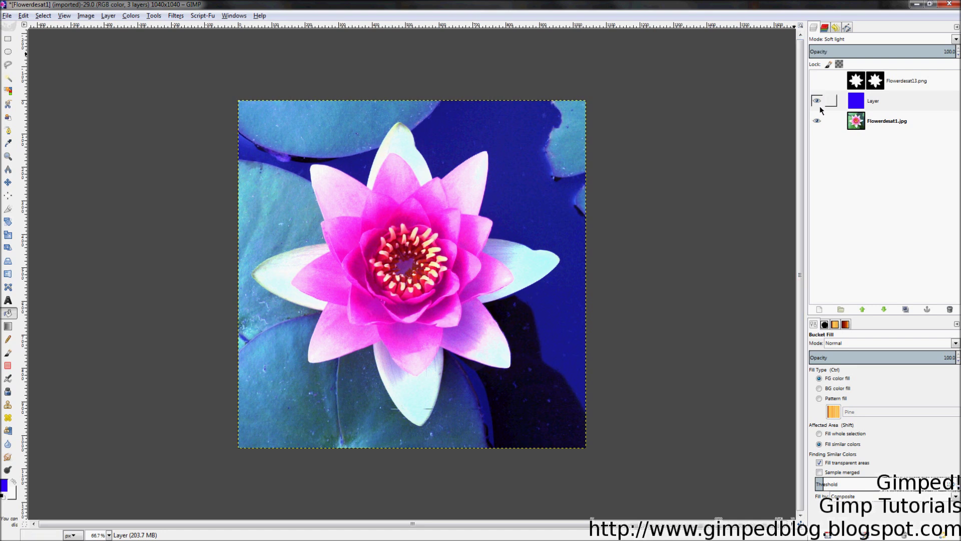
pyautogui.click(843, 40)
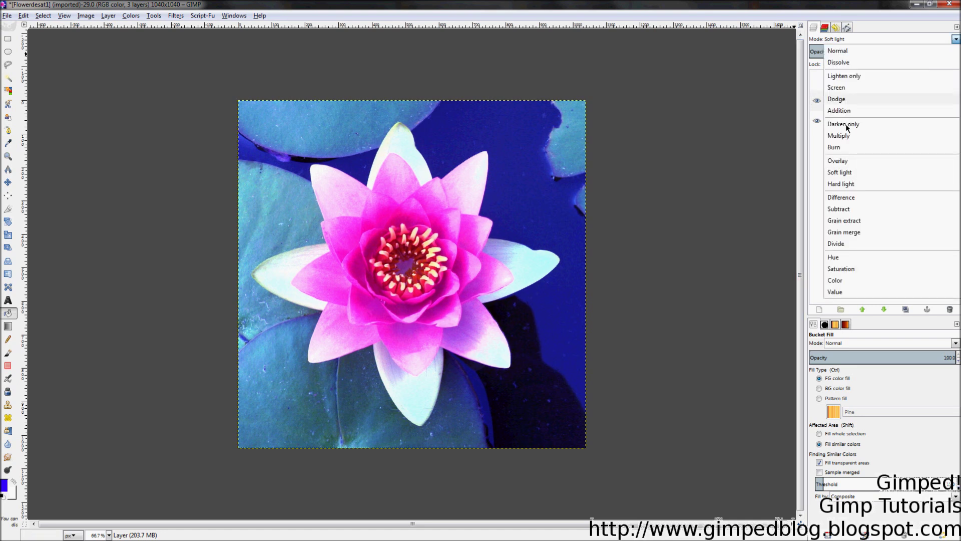
pyautogui.click(847, 180)
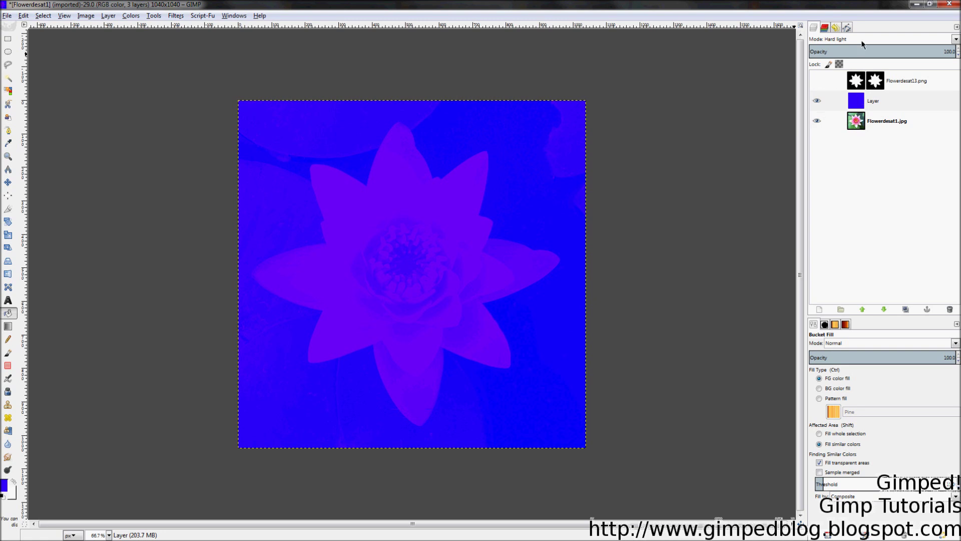
pyautogui.click(860, 39)
pyautogui.click(866, 172)
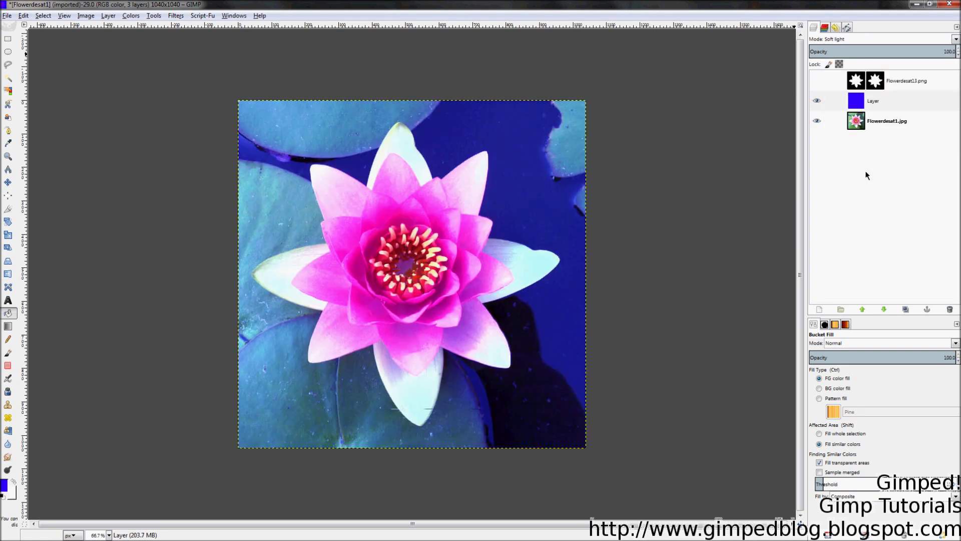